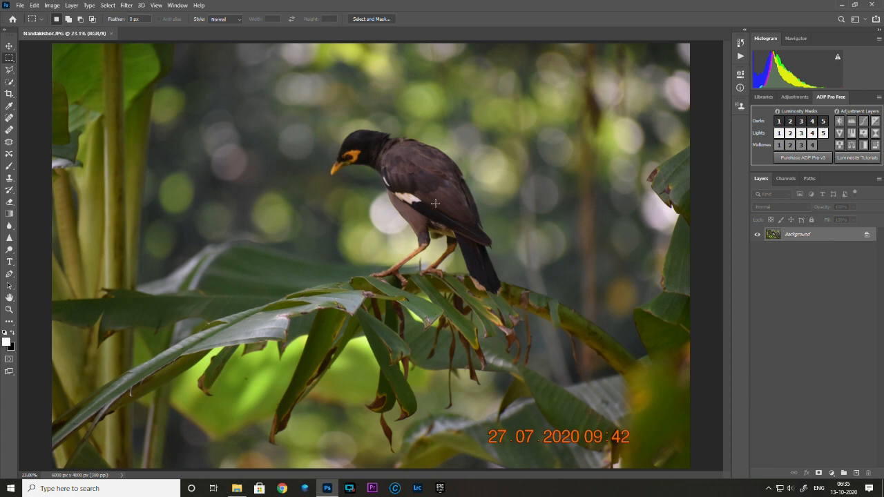
Switch to Chrome, search Google for "shaz jung instagram" and open the shaazjung Instagram profile.
{"action": "left_click", "coordinate": [282, 488]}
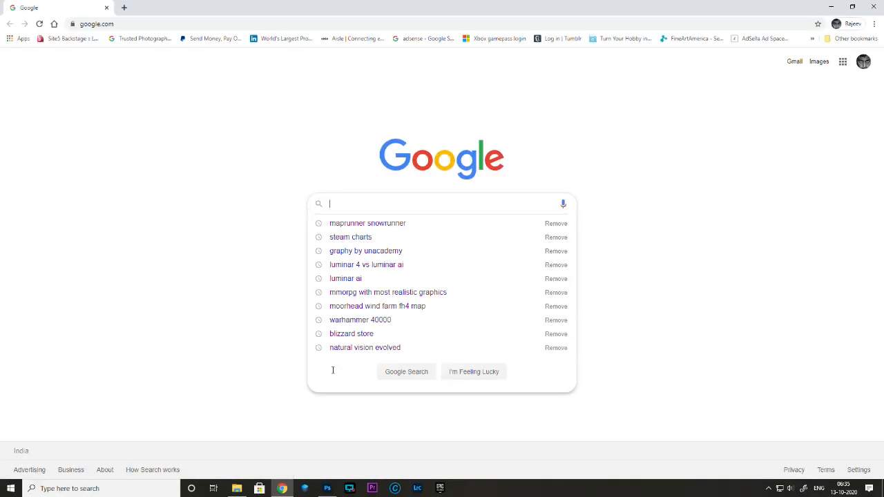
{"action": "type", "text": "sha"}
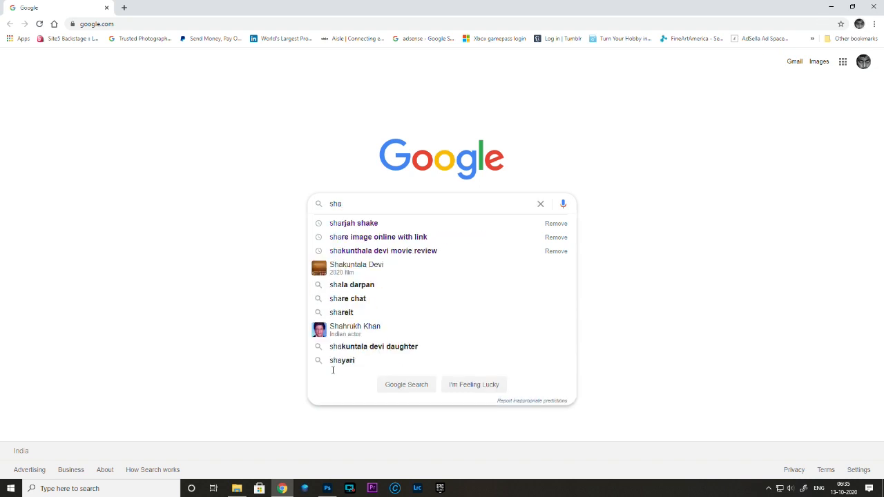
{"action": "type", "text": "z jung"}
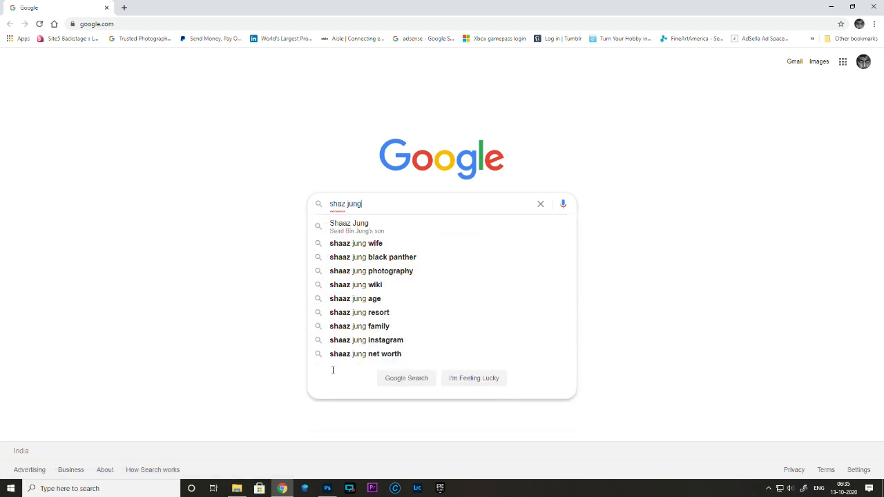
{"action": "type", "text": " in"}
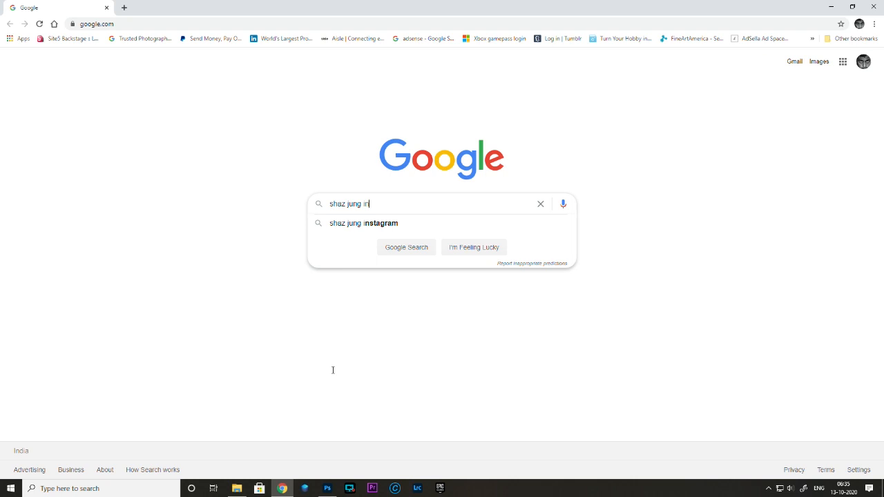
{"action": "type", "text": "sta"}
{"action": "key", "text": "Down"}
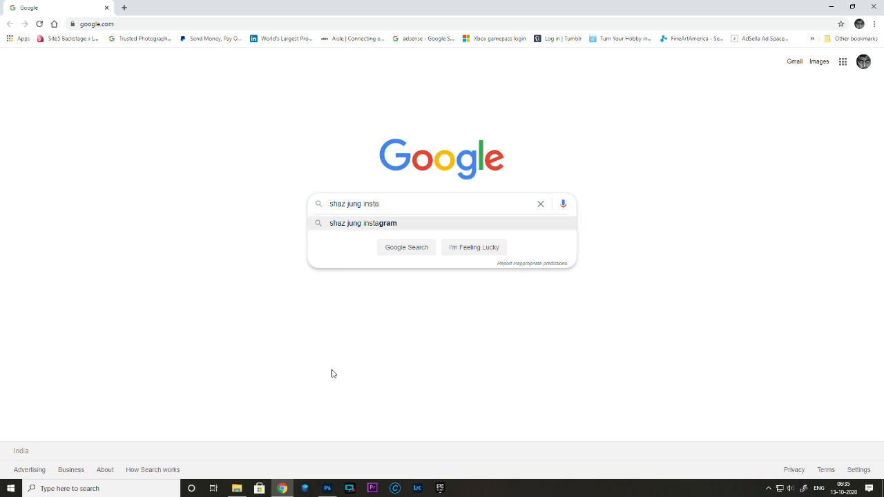
{"action": "key", "text": "Return"}
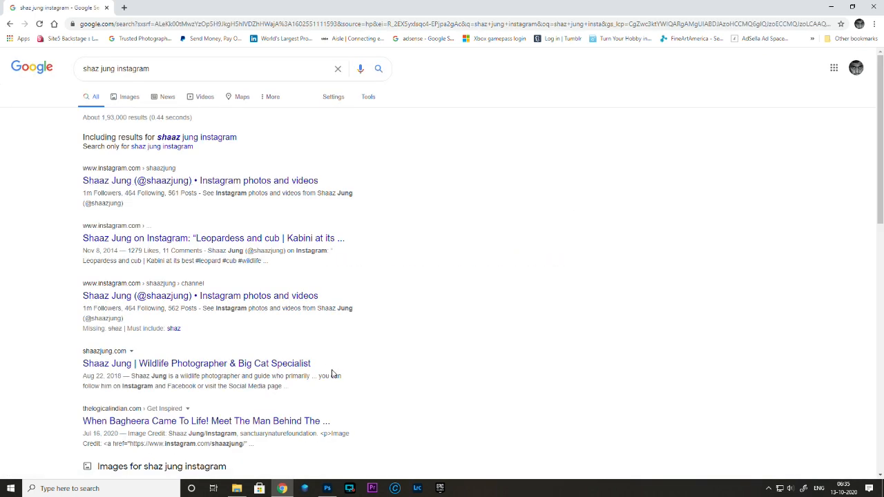
{"action": "key", "text": "Tab"}
{"action": "key", "text": "Return"}
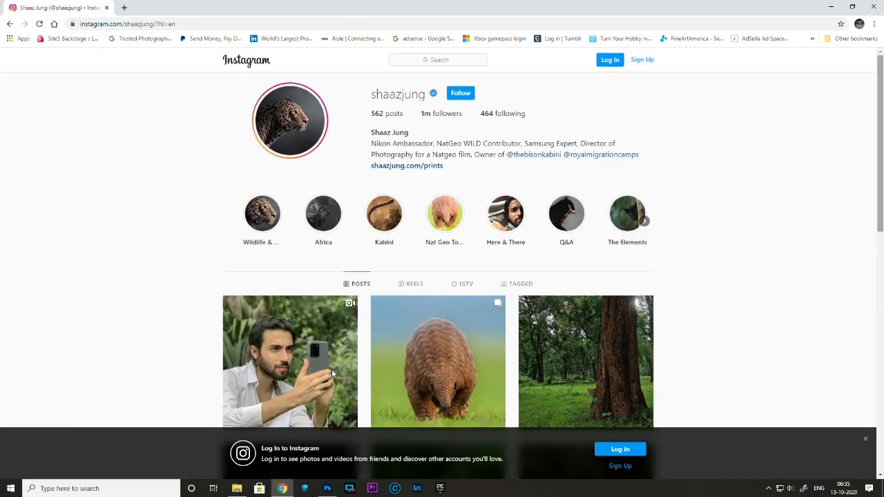
Examine the wildlife photos on the shaazjung profile as references for lighting and dark-toned editing.
{"action": "scroll", "coordinate": [332, 373], "scroll_direction": "down", "scroll_amount": 5}
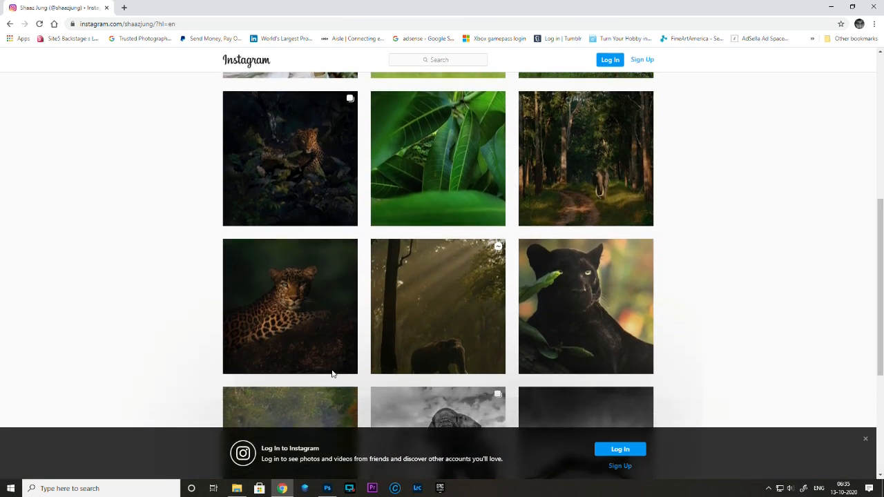
{"action": "left_click", "coordinate": [331, 370]}
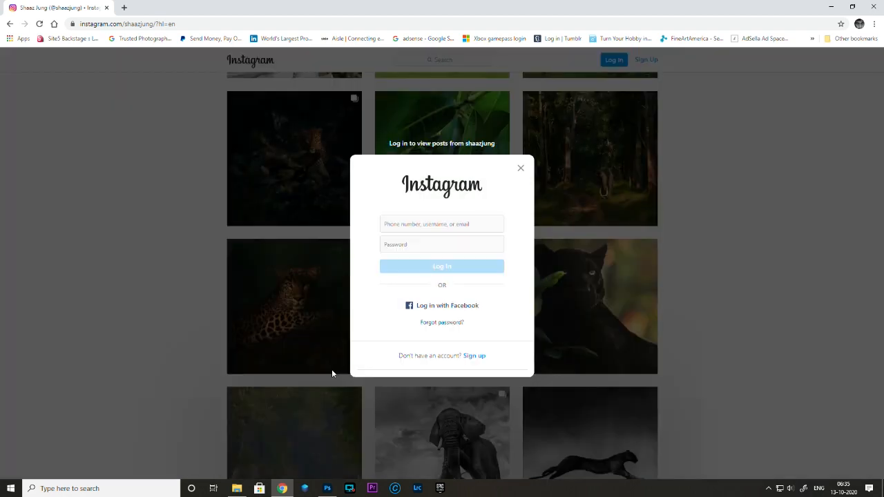
{"action": "left_click", "coordinate": [329, 369]}
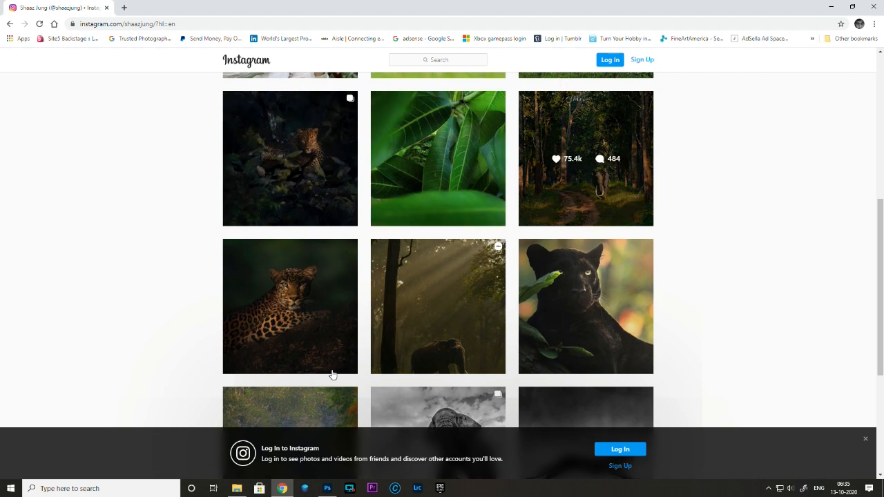
{"action": "scroll", "coordinate": [331, 375], "scroll_direction": "up", "scroll_amount": 4}
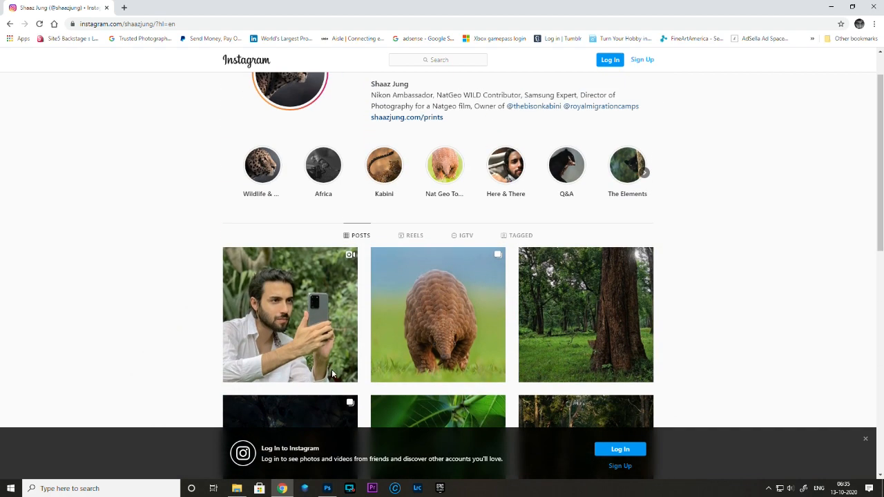
{"action": "scroll", "coordinate": [331, 369], "scroll_direction": "up", "scroll_amount": 1}
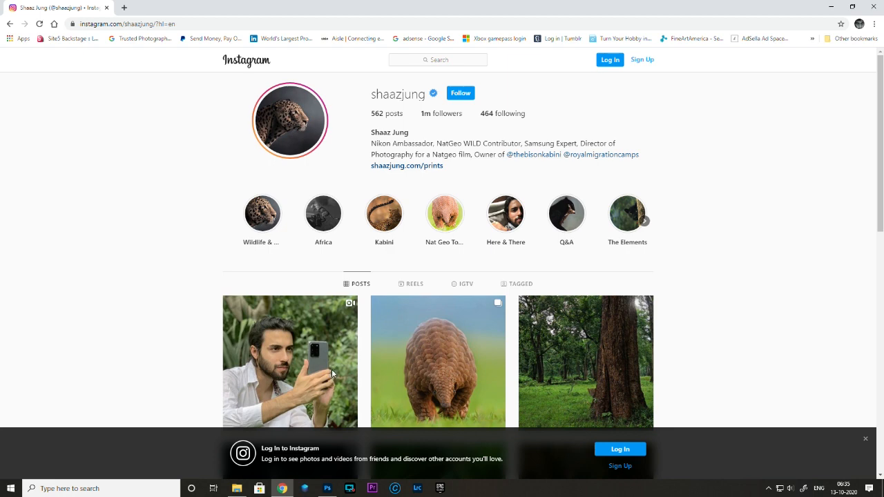
{"action": "scroll", "coordinate": [331, 373], "scroll_direction": "down", "scroll_amount": 6}
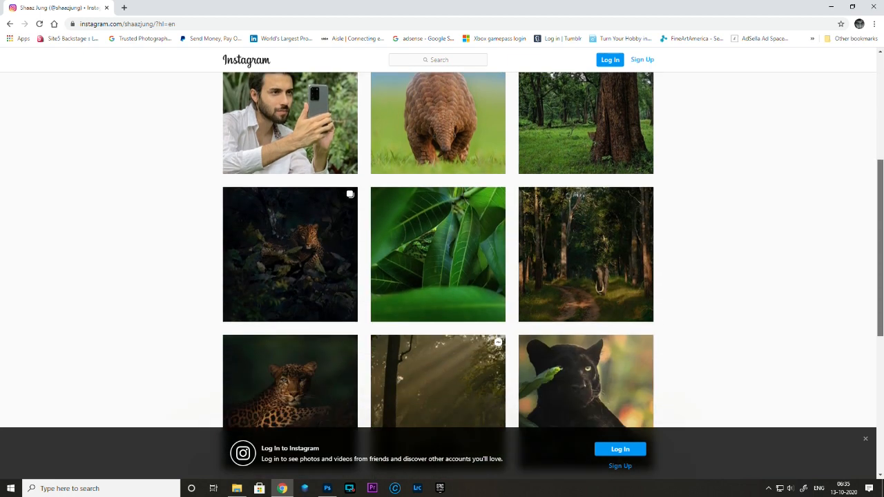
{"action": "scroll", "coordinate": [332, 374], "scroll_direction": "down", "scroll_amount": 1}
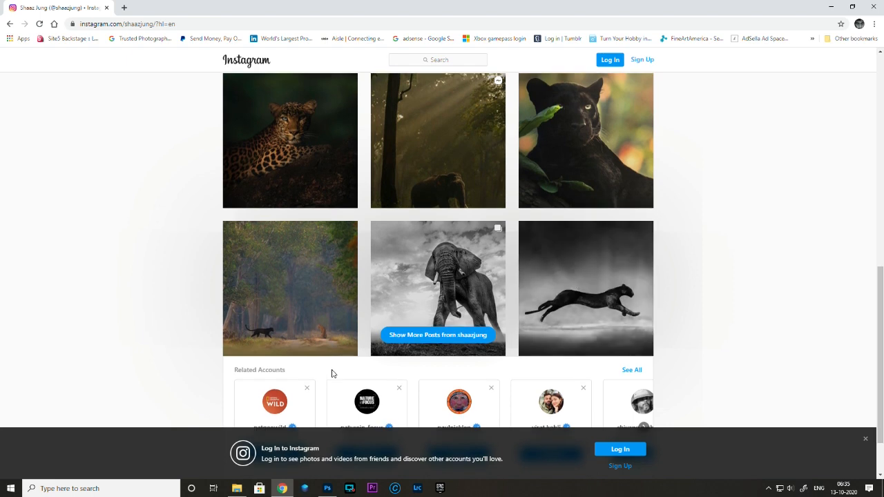
{"action": "scroll", "coordinate": [332, 373], "scroll_direction": "down", "scroll_amount": 1}
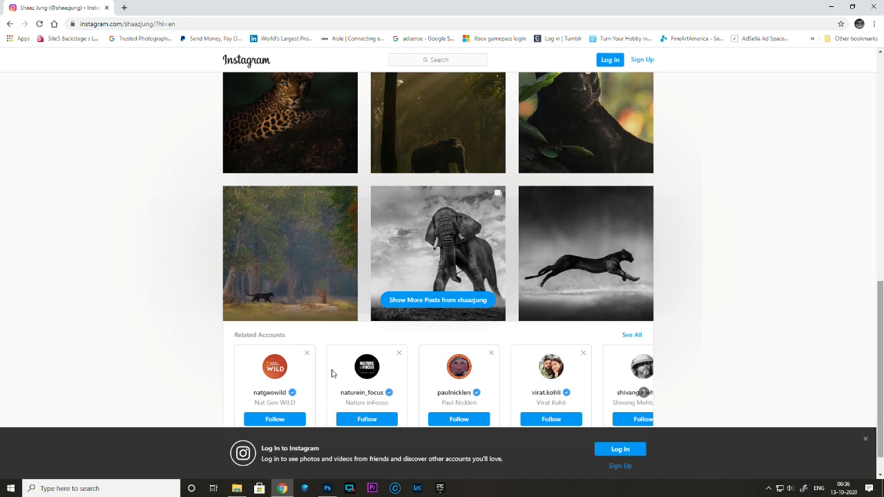
{"action": "scroll", "coordinate": [331, 373], "scroll_direction": "up", "scroll_amount": 1}
{"action": "scroll", "coordinate": [332, 374], "scroll_direction": "up", "scroll_amount": 1}
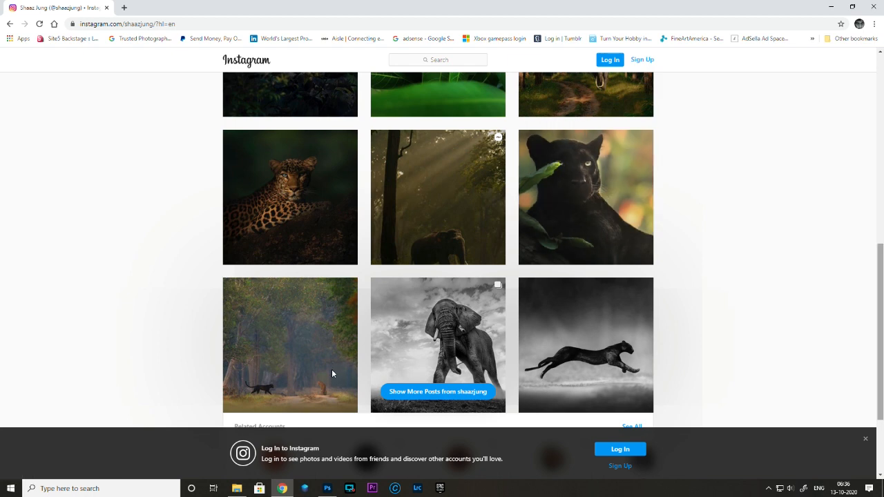
{"action": "scroll", "coordinate": [331, 373], "scroll_direction": "up", "scroll_amount": 3}
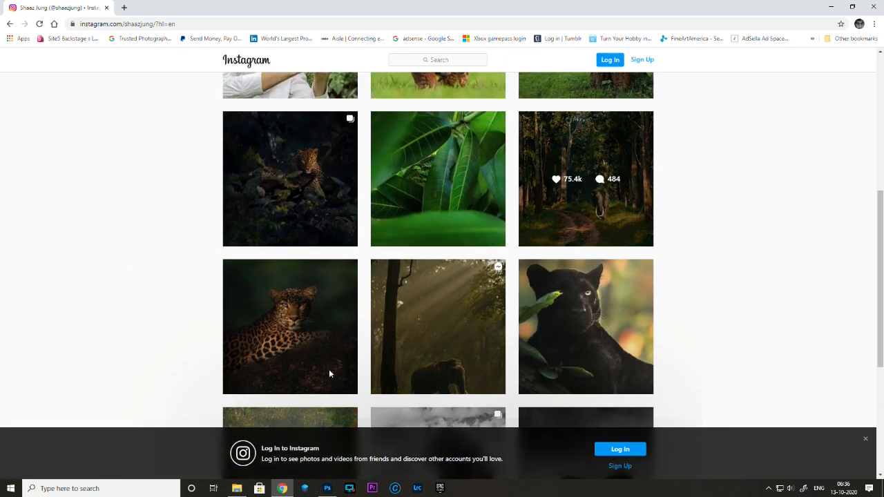
Close the browser to return to Photoshop and duplicate the Background layer of the bird photo.
{"action": "left_click", "coordinate": [875, 8]}
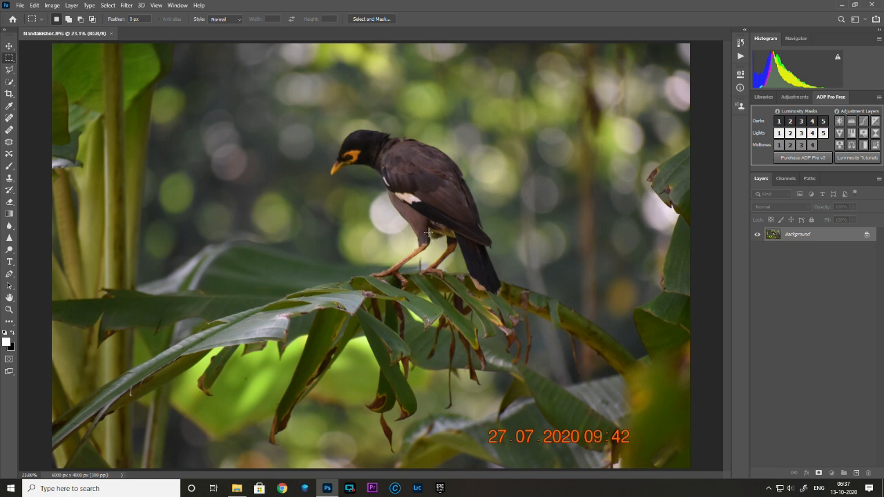
{"action": "key", "text": "ctrl"}
{"action": "key", "text": "ctrl+j"}
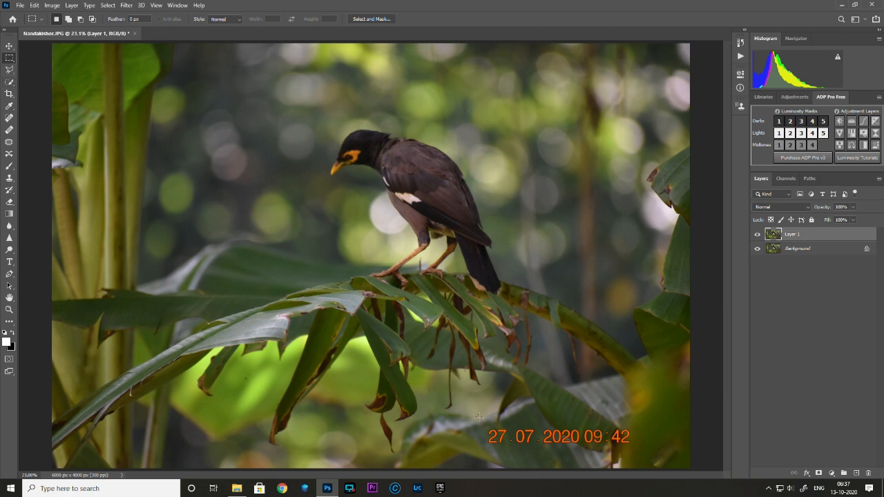
Remove the orange date stamp from Layer 1 with Content-Aware Fill, excluding the leaves below the bird from the sampling area, then clear the selection.
{"action": "left_click_drag", "start_coordinate": [480, 417], "coordinate": [645, 456]}
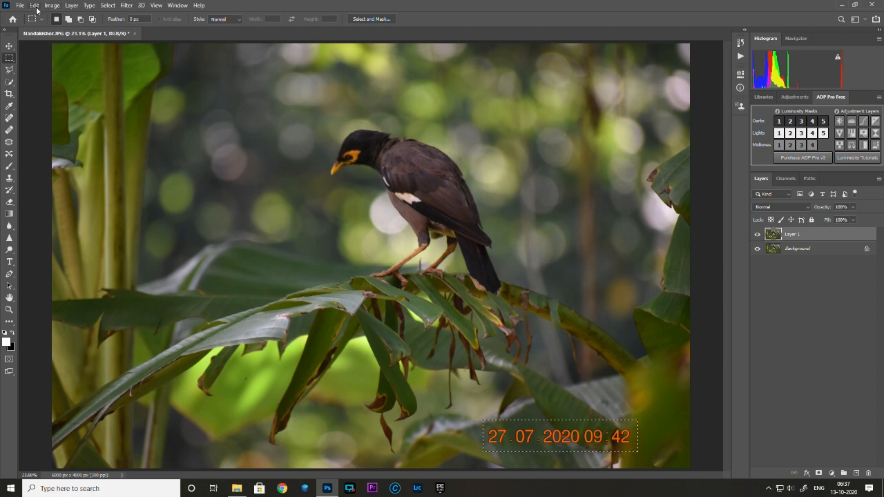
{"action": "left_click", "coordinate": [34, 6]}
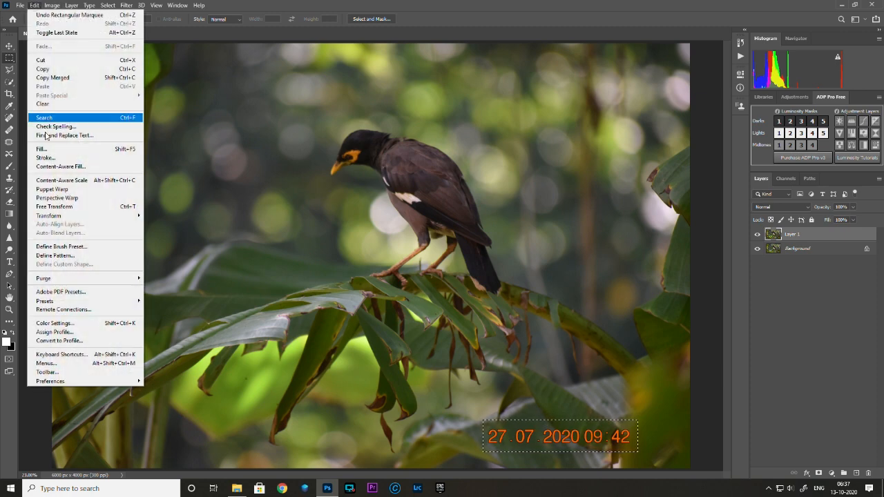
{"action": "left_click", "coordinate": [97, 169]}
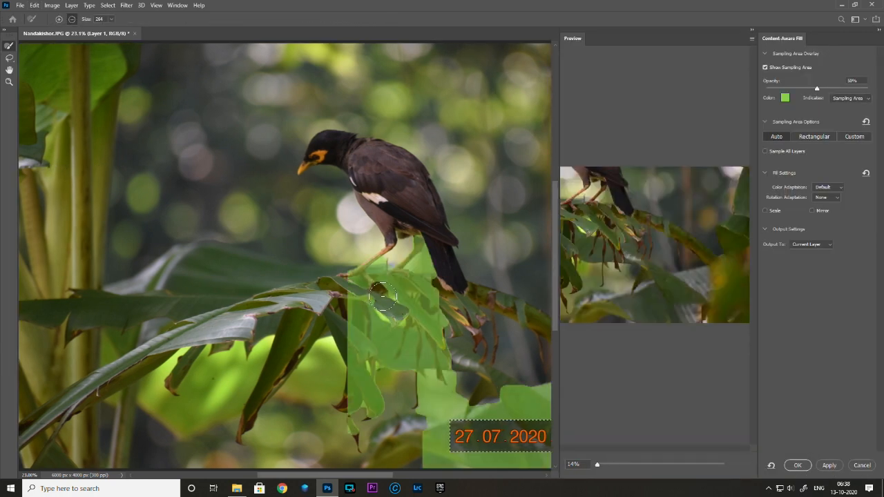
{"action": "mouse_move", "coordinate": [396, 304]}
{"action": "left_mouse_down"}
{"action": "mouse_move", "coordinate": [376, 249]}
{"action": "mouse_move", "coordinate": [414, 265]}
{"action": "mouse_move", "coordinate": [428, 303]}
{"action": "mouse_move", "coordinate": [366, 319]}
{"action": "mouse_move", "coordinate": [356, 428]}
{"action": "mouse_move", "coordinate": [394, 345]}
{"action": "mouse_move", "coordinate": [424, 339]}
{"action": "left_mouse_up"}
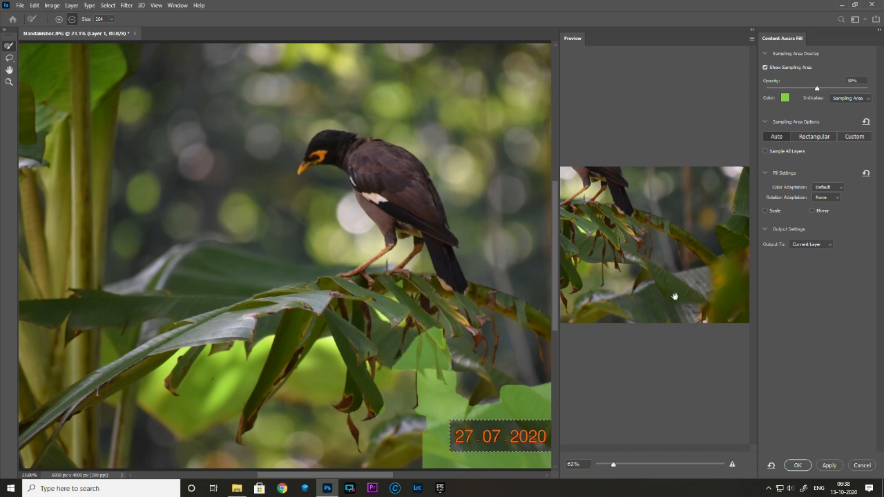
{"action": "left_click", "coordinate": [798, 464]}
{"action": "key", "text": "ctrl+d"}
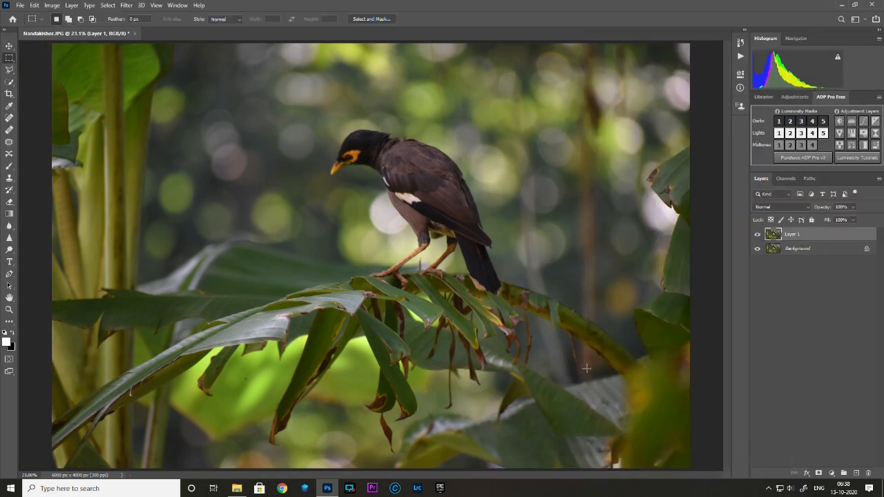
Compare the photo with and without the date stamp by toggling the visibility of Layer 1.
{"action": "left_click", "coordinate": [757, 234]}
{"action": "left_click", "coordinate": [756, 234]}
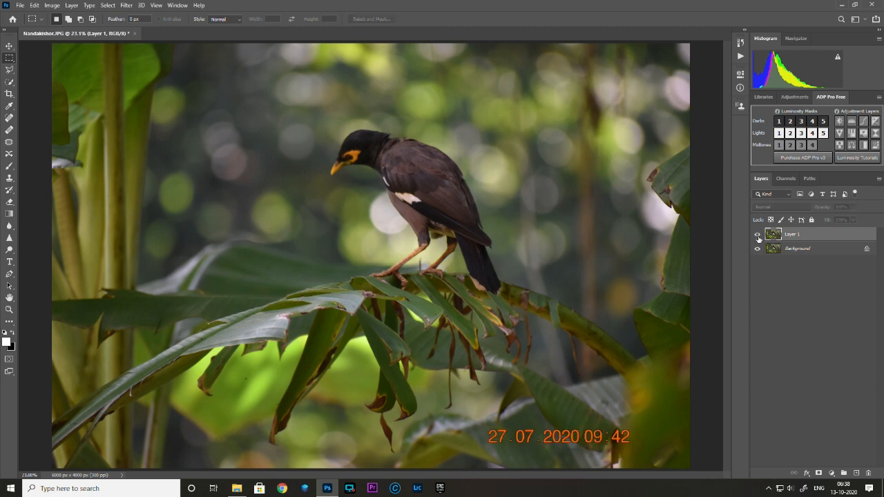
{"action": "left_click", "coordinate": [757, 234]}
{"action": "left_click", "coordinate": [756, 234]}
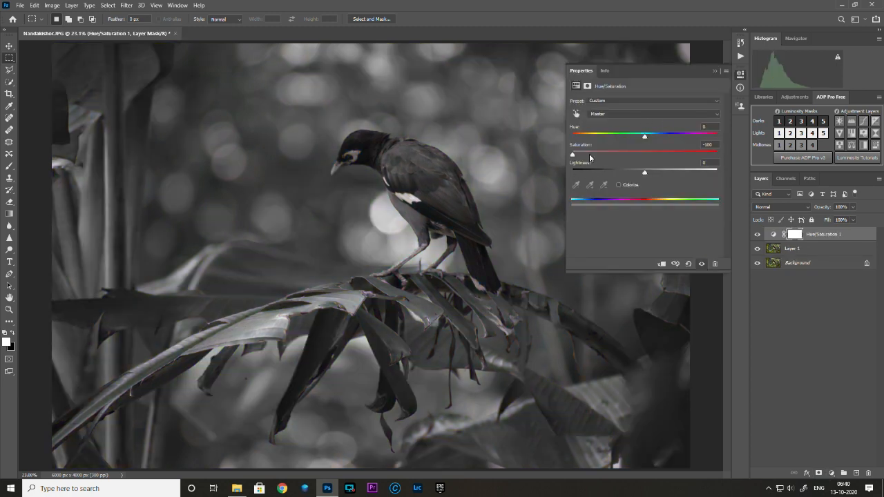
Collapse the Hue/Saturation properties and compare the black-and-white image with the colour version by toggling the adjustment layer's visibility.
{"action": "left_click", "coordinate": [713, 72]}
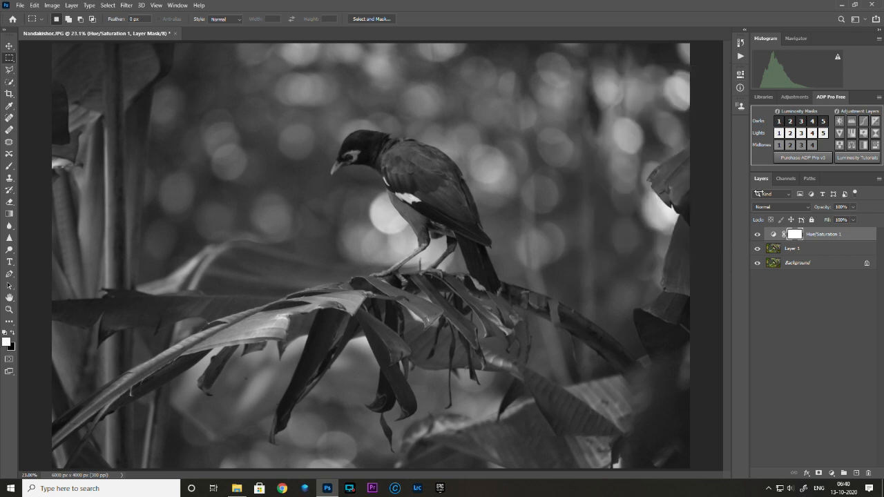
{"action": "left_click", "coordinate": [756, 234]}
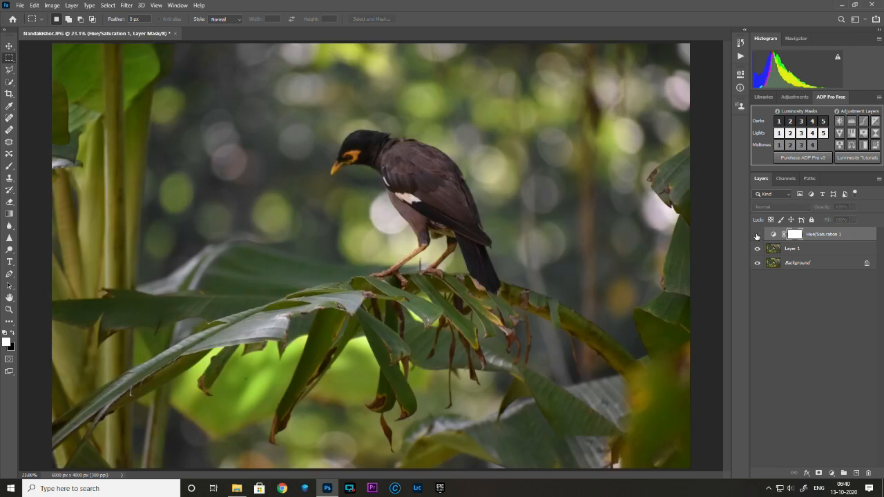
{"action": "left_click", "coordinate": [757, 235]}
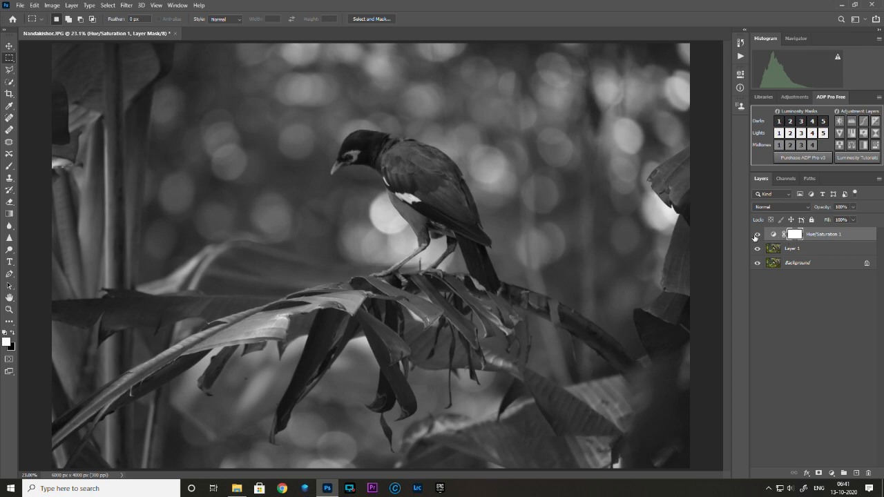
Add a Curves adjustment layer above Hue/Saturation 1 and move the curve's white point inward to brighten the highlights.
{"action": "left_click", "coordinate": [831, 474]}
{"action": "left_click", "coordinate": [824, 355]}
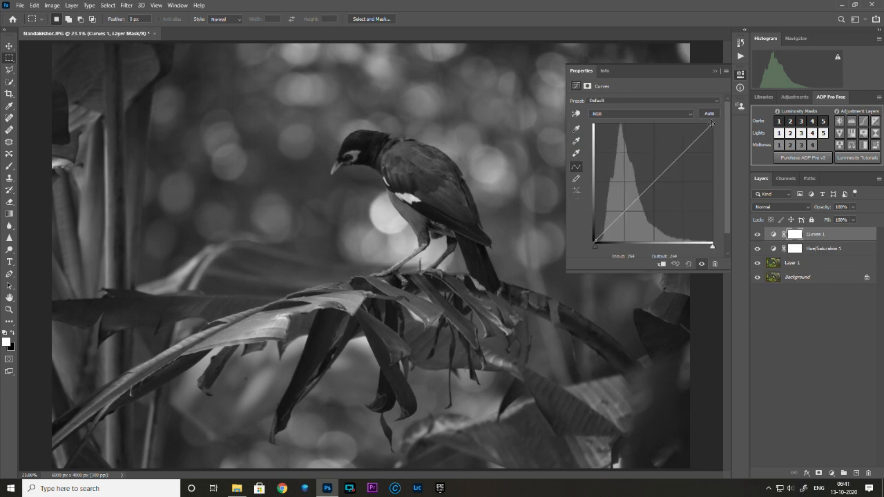
{"action": "left_click_drag", "start_coordinate": [711, 123], "coordinate": [693, 122]}
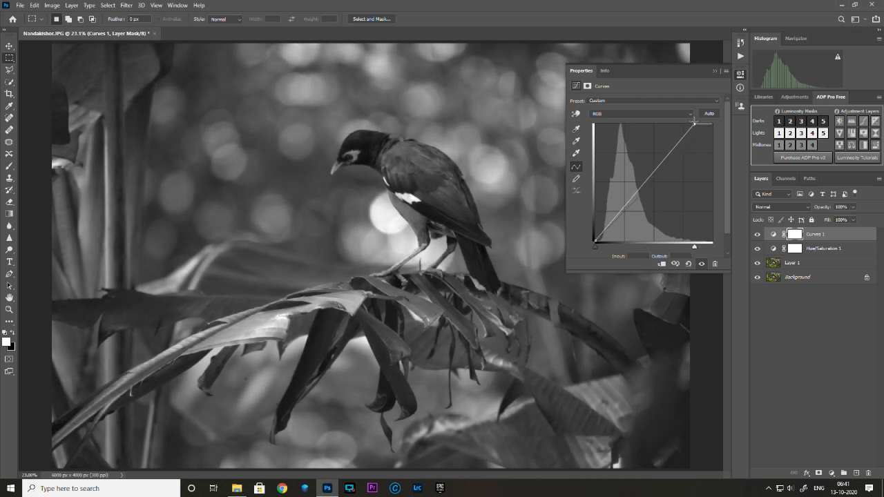
{"action": "left_click", "coordinate": [714, 71]}
Fine-tune the upper part of the Curves 1 curve and rename that adjustment layer hglts.
{"action": "double_click", "coordinate": [773, 234]}
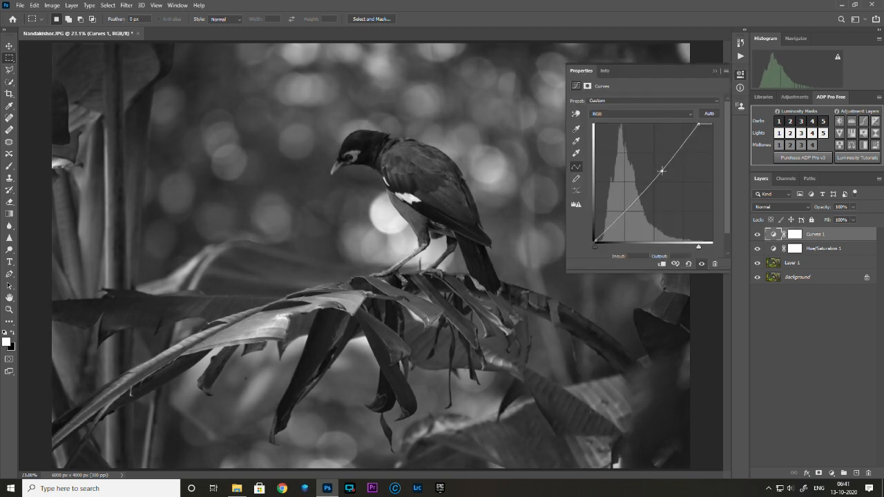
{"action": "left_click", "coordinate": [660, 168]}
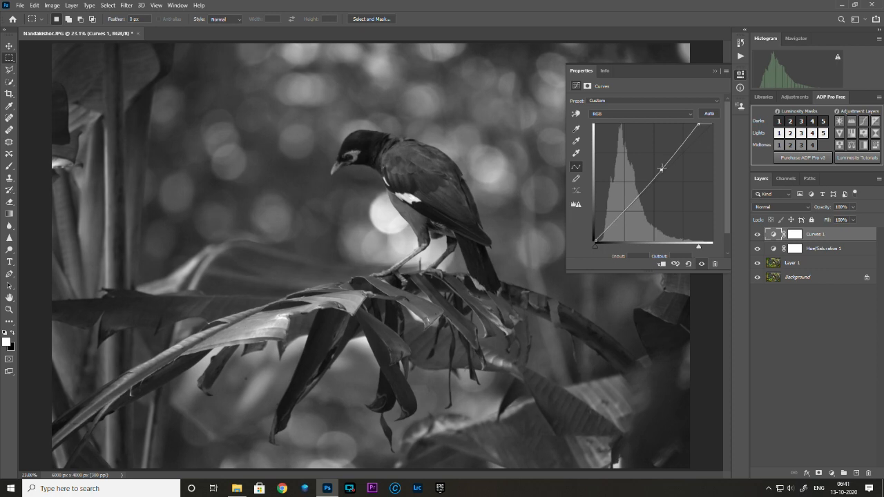
{"action": "left_click", "coordinate": [767, 246]}
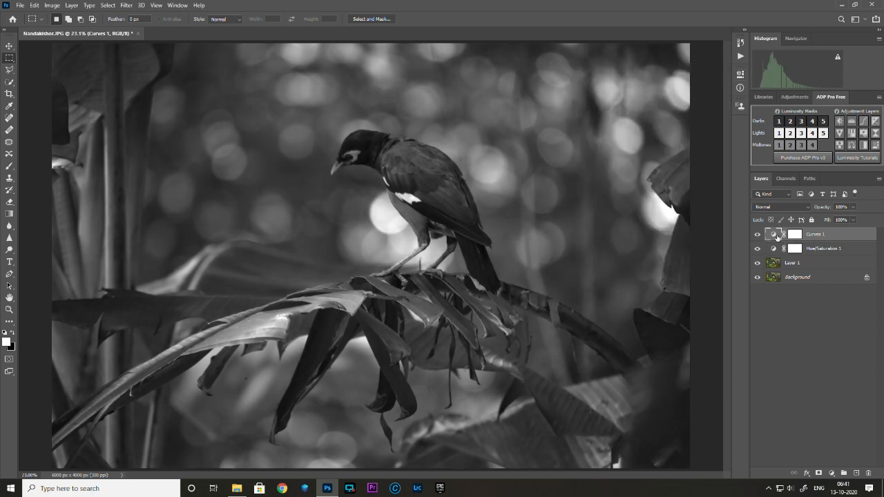
{"action": "double_click", "coordinate": [813, 237]}
{"action": "type", "text": "Hglts"}
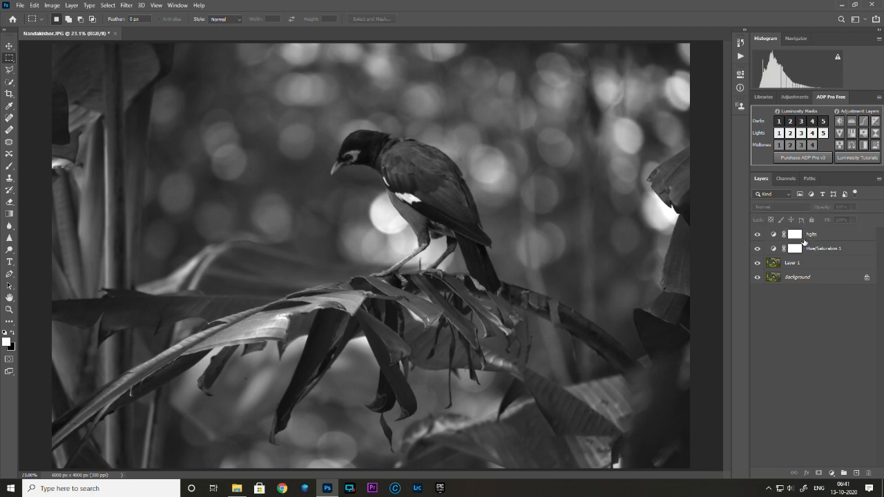
Add a Curves adjustment layer above hglts and move its black point inward to darken the shadows.
{"action": "left_click", "coordinate": [795, 235]}
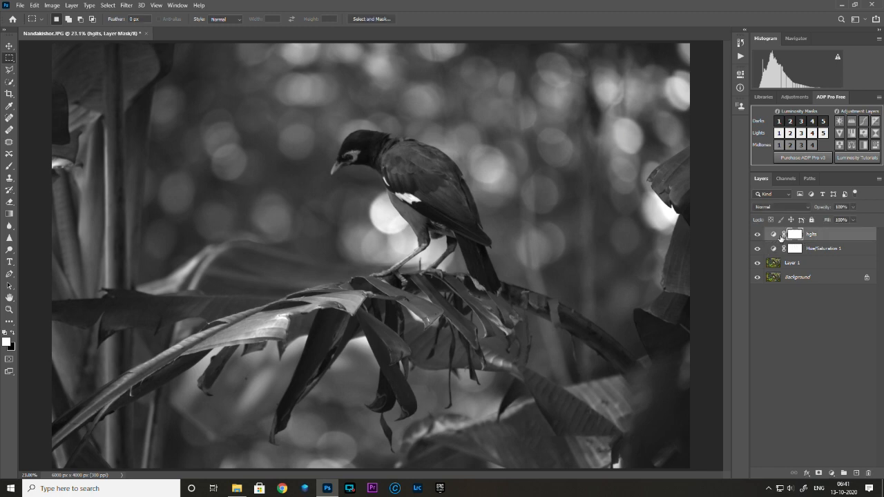
{"action": "left_click", "coordinate": [831, 473]}
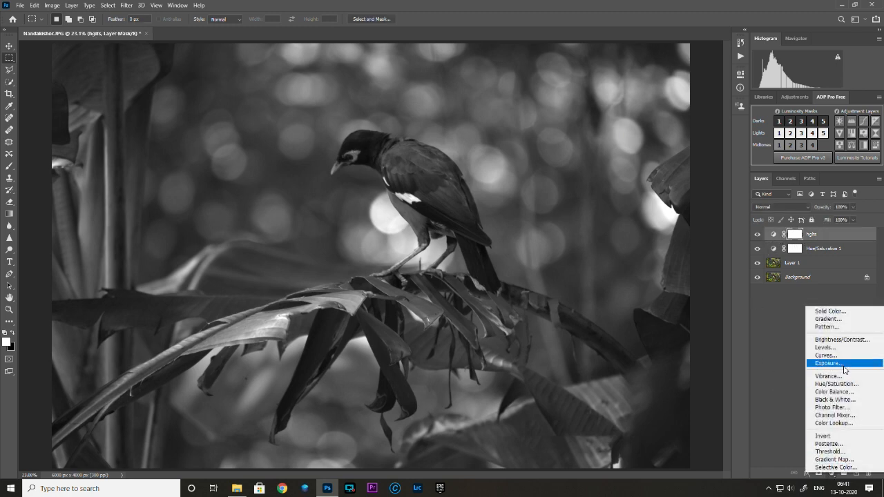
{"action": "left_click", "coordinate": [829, 368]}
{"action": "left_click_drag", "start_coordinate": [601, 246], "coordinate": [603, 247]}
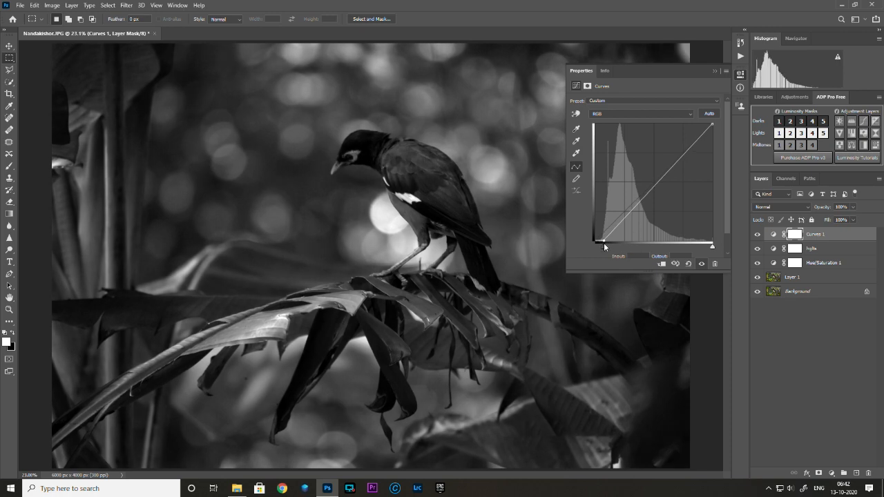
{"action": "left_click_drag", "start_coordinate": [603, 243], "coordinate": [605, 243]}
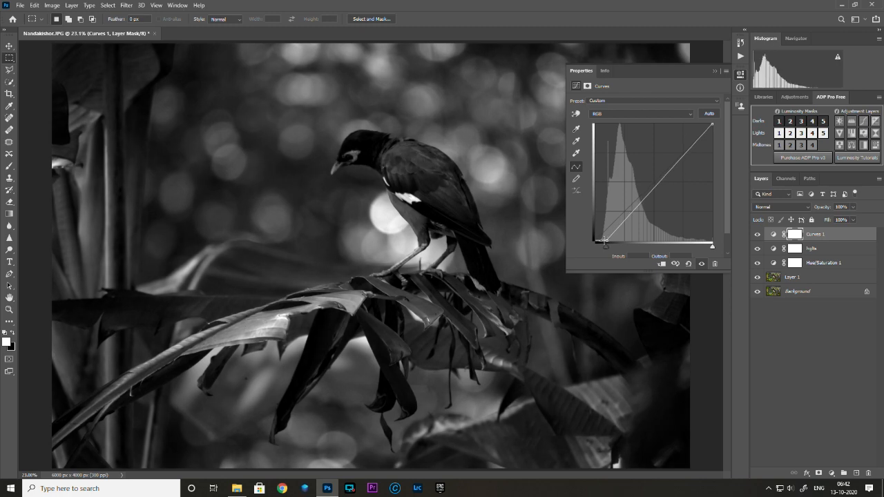
{"action": "left_click_drag", "start_coordinate": [603, 242], "coordinate": [605, 243]}
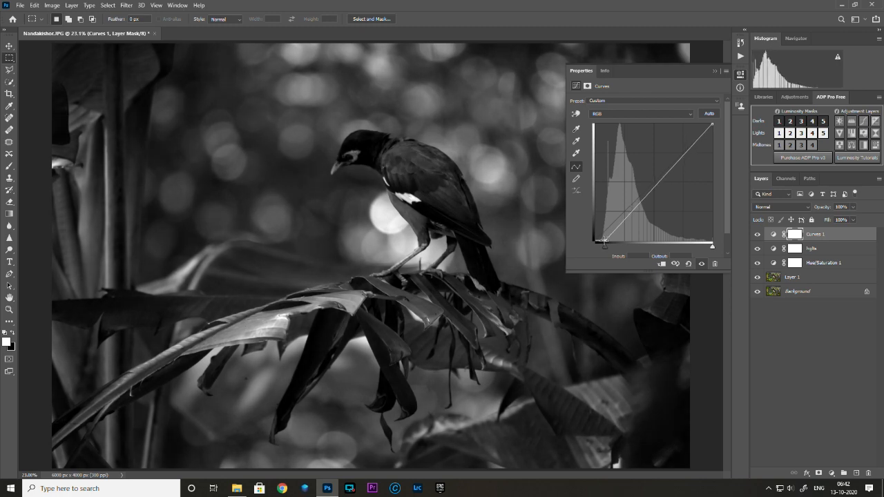
Anchor the lower part of the Curves 1 curve with a point, shift the black point further inward and collapse the properties.
{"action": "left_click", "coordinate": [633, 208]}
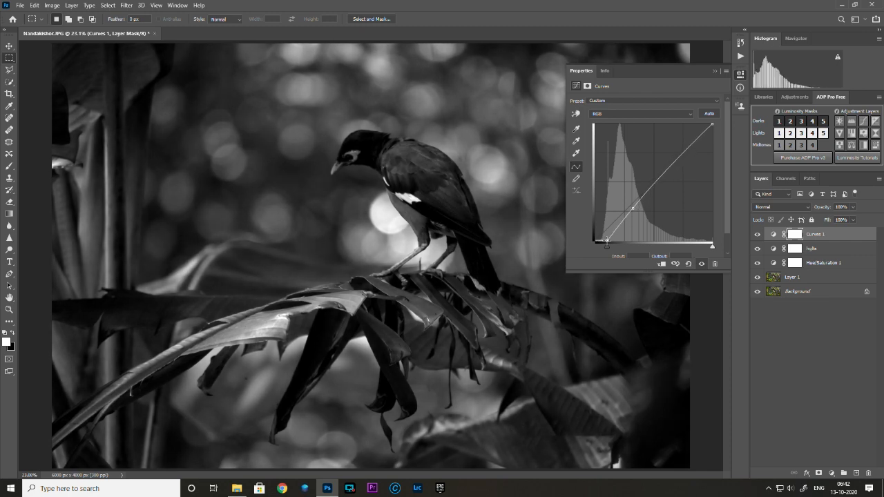
{"action": "left_click_drag", "start_coordinate": [606, 241], "coordinate": [613, 245]}
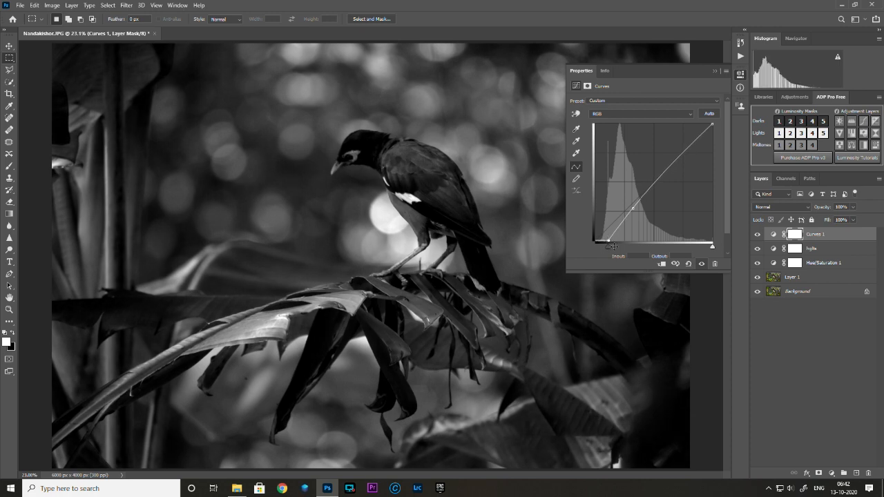
{"action": "left_click", "coordinate": [715, 71]}
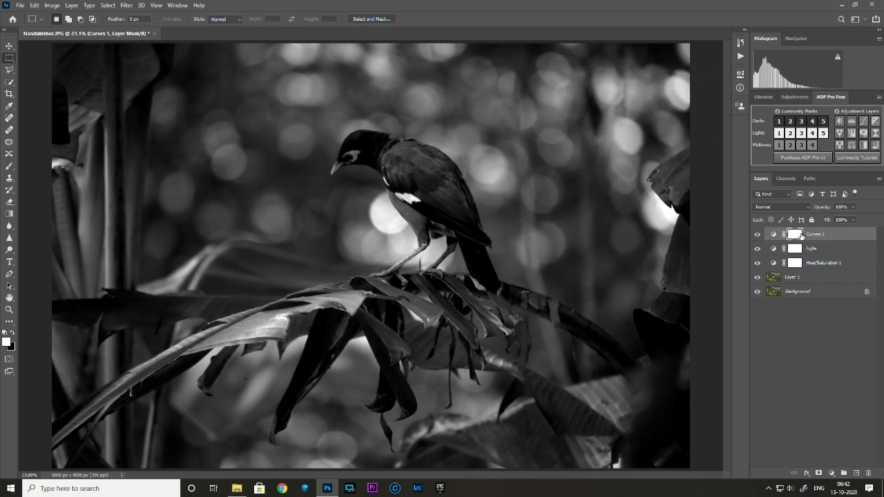
Invert the layer masks of Curves 1 and hglts to black.
{"action": "key", "text": "ctrl+i"}
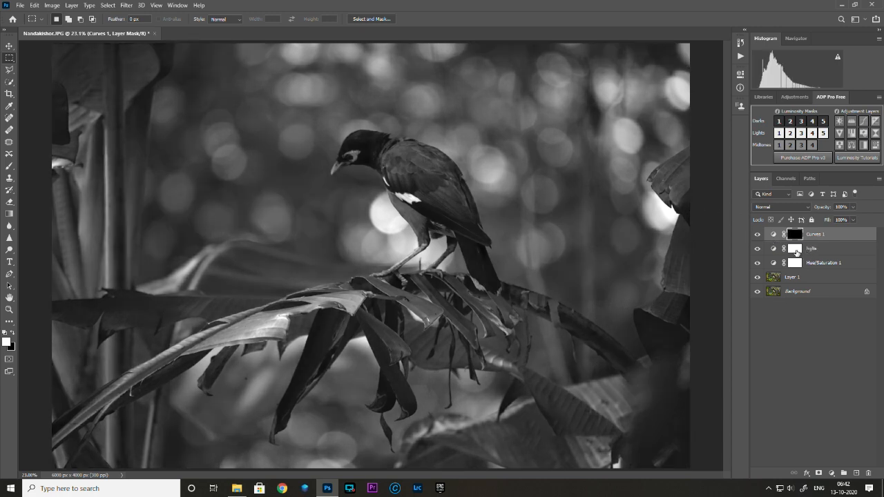
{"action": "left_click", "coordinate": [795, 248]}
{"action": "key", "text": "ctrl+i"}
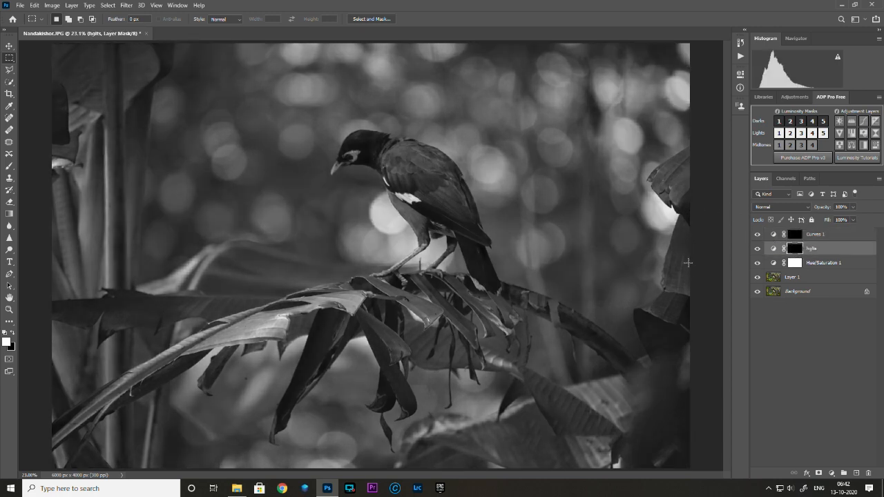
Rename the Curves 1 adjustment layer shds.
{"action": "double_click", "coordinate": [816, 234]}
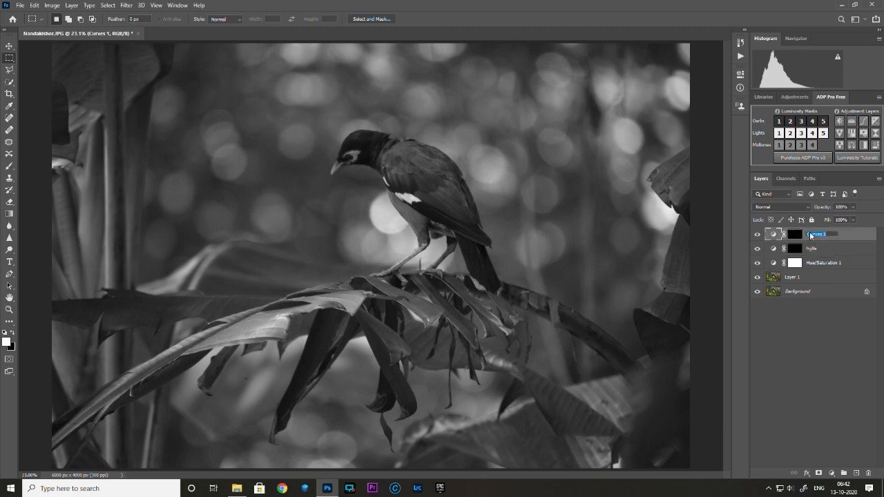
{"action": "type", "text": "shds"}
{"action": "key", "text": "Return"}
Group the hglts and shds adjustment layers and name the group db.
{"action": "left_click", "coordinate": [799, 245]}
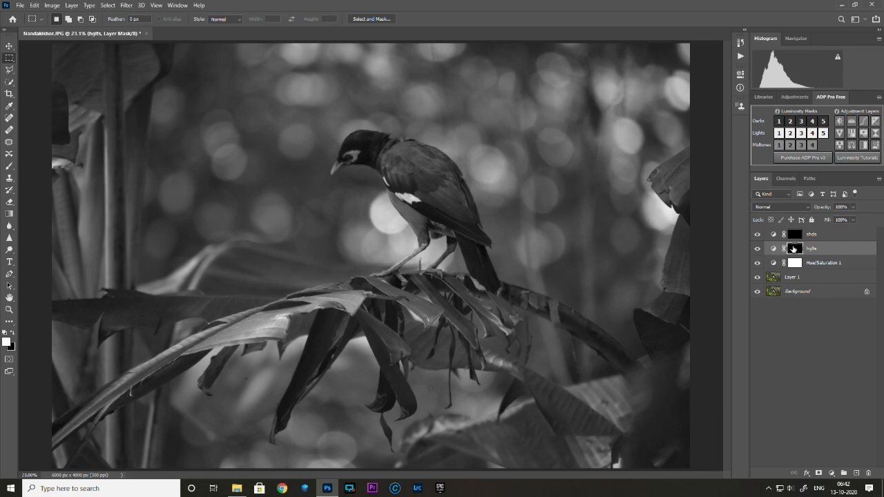
{"action": "left_click", "coordinate": [820, 236], "text": "shift"}
{"action": "key", "text": "ctrl+g"}
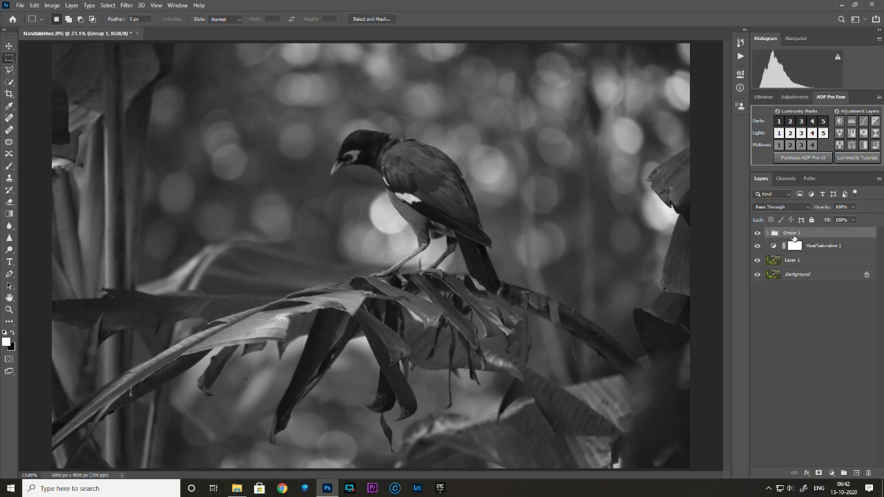
{"action": "double_click", "coordinate": [794, 235]}
{"action": "type", "text": "db"}
{"action": "left_click", "coordinate": [787, 301]}
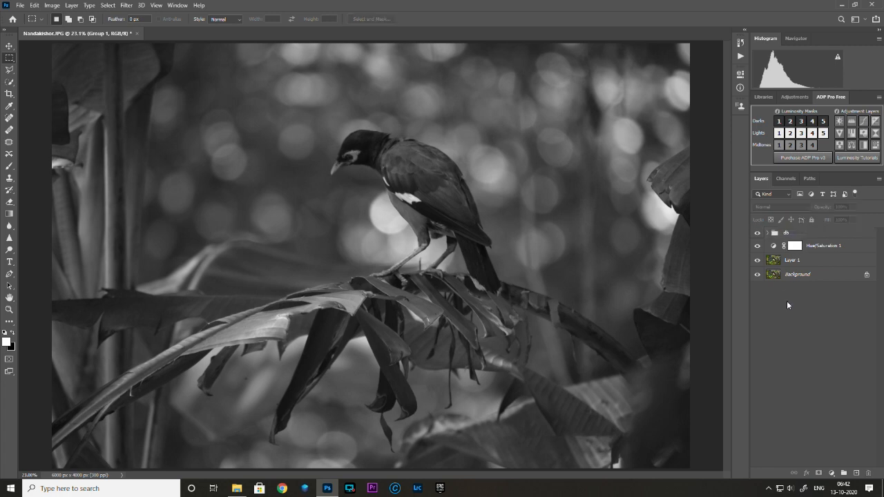
Compare the image with and without the db group by toggling the group's visibility.
{"action": "left_click", "coordinate": [757, 233]}
{"action": "left_click", "coordinate": [758, 235]}
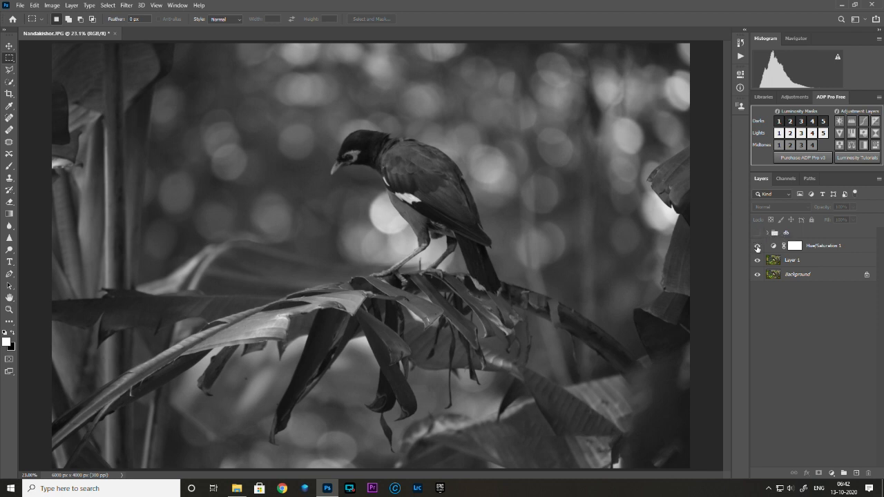
{"action": "left_click", "coordinate": [757, 233]}
Expand the db group and make the hglts layer mask active for painting.
{"action": "left_click", "coordinate": [765, 235]}
{"action": "left_click", "coordinate": [802, 246]}
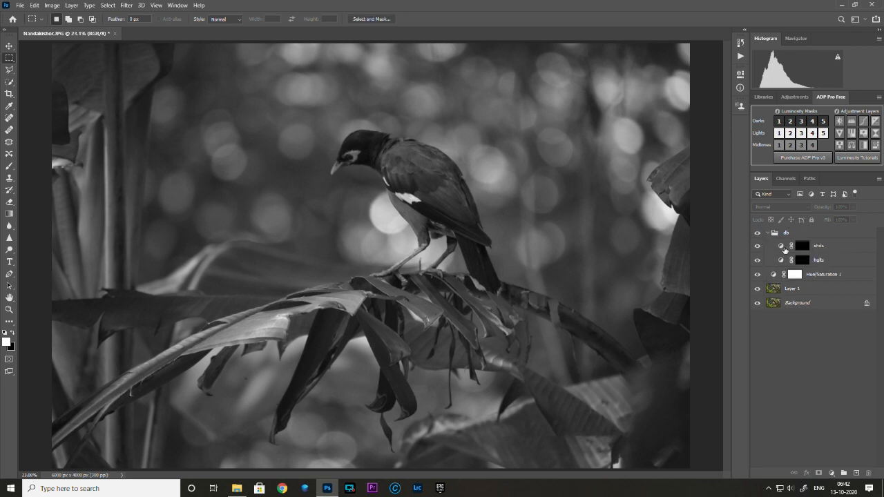
{"action": "left_click", "coordinate": [801, 261]}
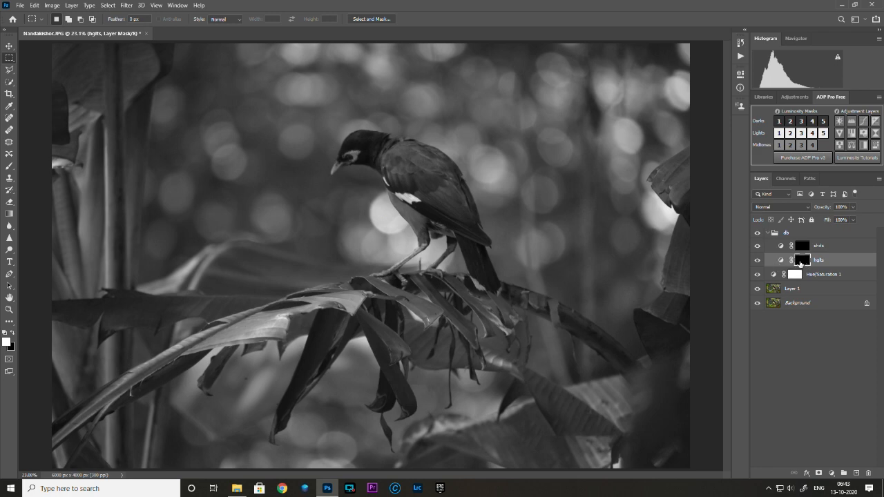
{"action": "left_click", "coordinate": [801, 248]}
{"action": "left_click", "coordinate": [801, 261]}
{"action": "left_click", "coordinate": [801, 248]}
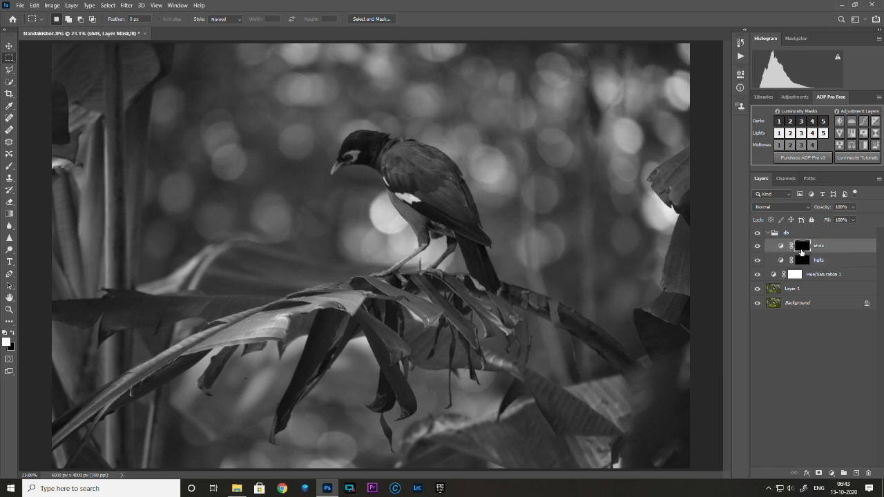
{"action": "left_click", "coordinate": [801, 262]}
{"action": "left_click", "coordinate": [803, 247]}
{"action": "left_click", "coordinate": [801, 263]}
{"action": "left_click", "coordinate": [805, 248]}
{"action": "left_click", "coordinate": [802, 261]}
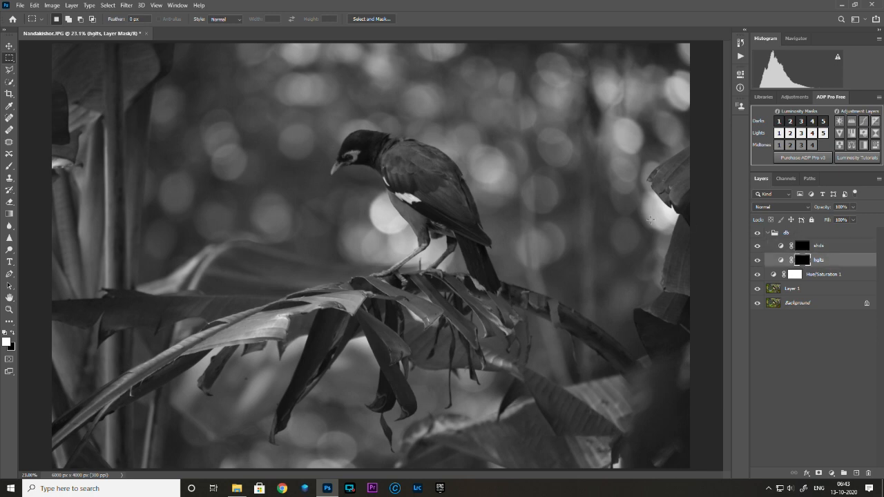
Activate the Brush tool and set its flow to 100%.
{"action": "left_click", "coordinate": [9, 166]}
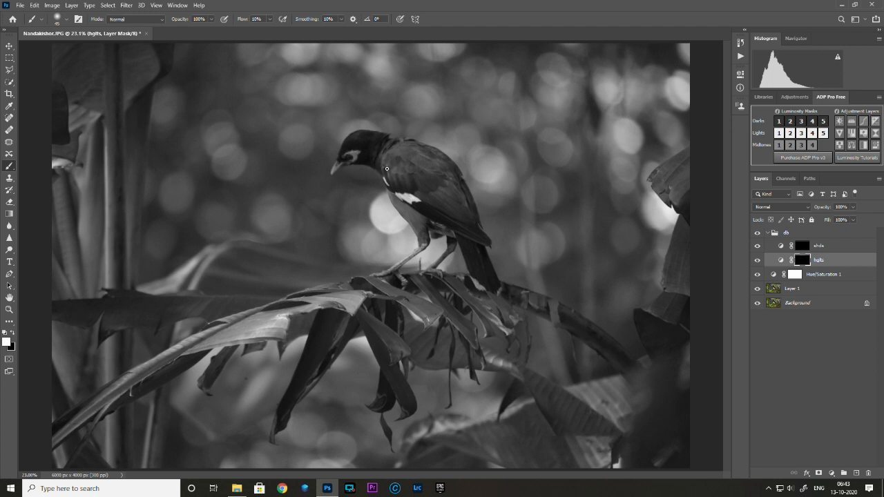
{"action": "left_click", "coordinate": [269, 19]}
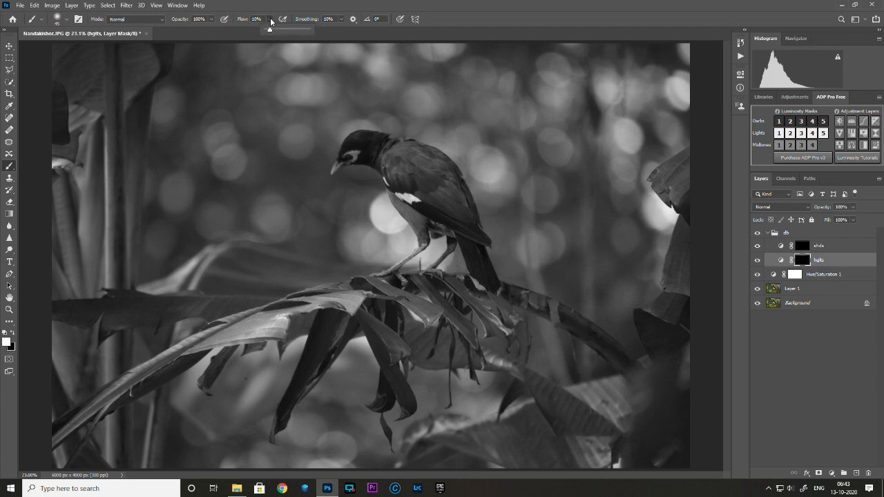
{"action": "left_click_drag", "start_coordinate": [269, 30], "coordinate": [288, 36]}
{"action": "left_click", "coordinate": [364, 43]}
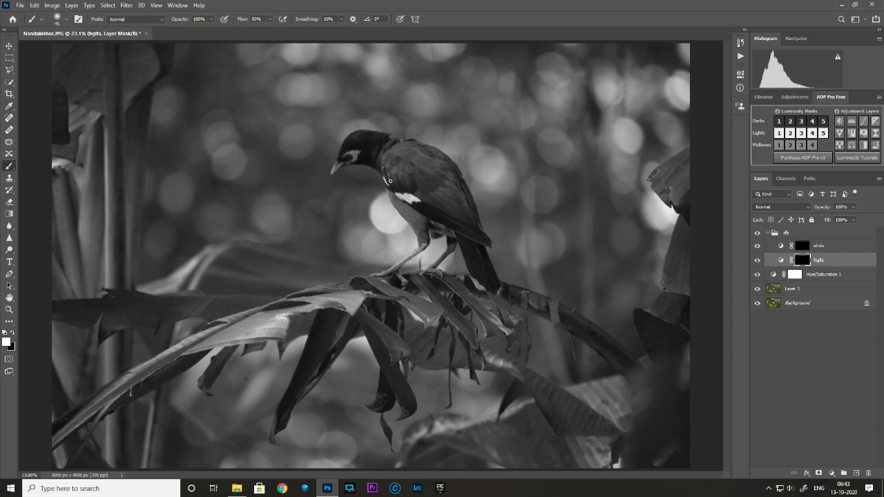
{"action": "left_click_drag", "start_coordinate": [270, 19], "coordinate": [304, 31]}
Paint white on the hglts mask over the bird's head, eye area and beak, adjusting the brush size to suit the details.
{"action": "key", "text": "ctrl+plus"}
{"action": "key", "text": "ctrl+plus"}
{"action": "key", "text": "ctrl+plus"}
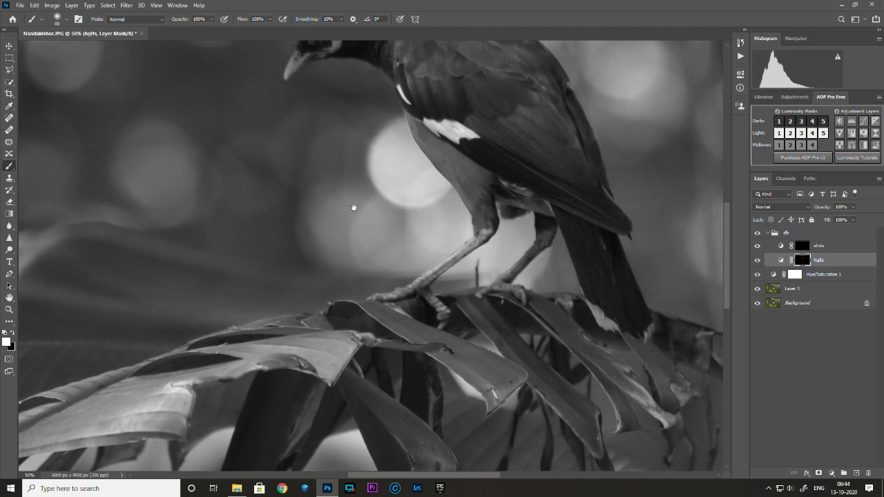
{"action": "left_click_drag", "start_coordinate": [354, 208], "coordinate": [306, 343]}
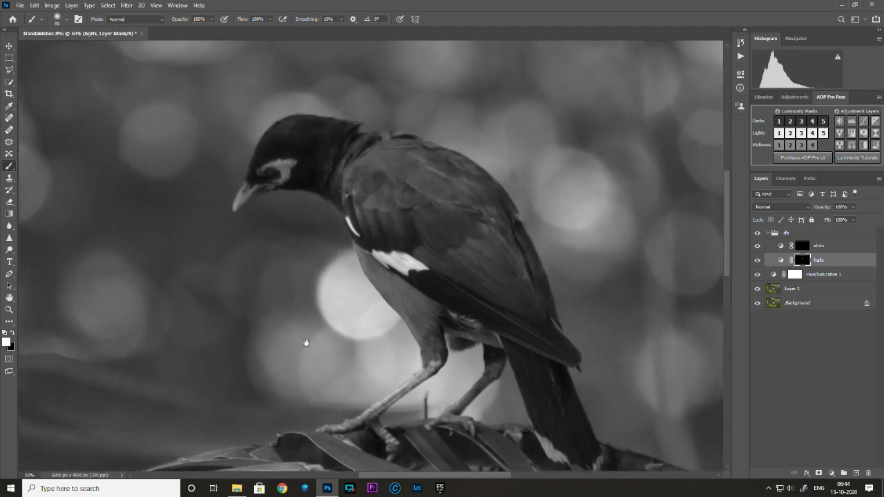
{"action": "key", "text": "bracketleft"}
{"action": "key", "text": "bracketleft"}
{"action": "key", "text": "bracketleft"}
{"action": "key", "text": "bracketleft"}
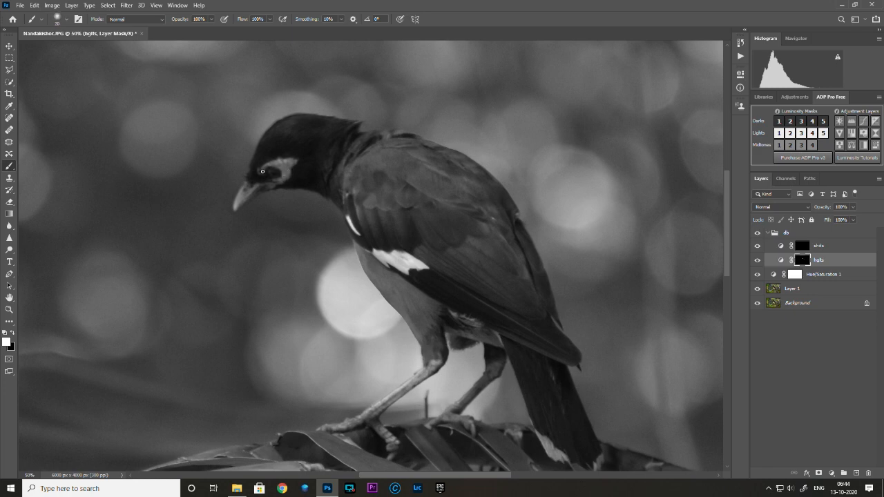
{"action": "key", "text": "ctrl+plus"}
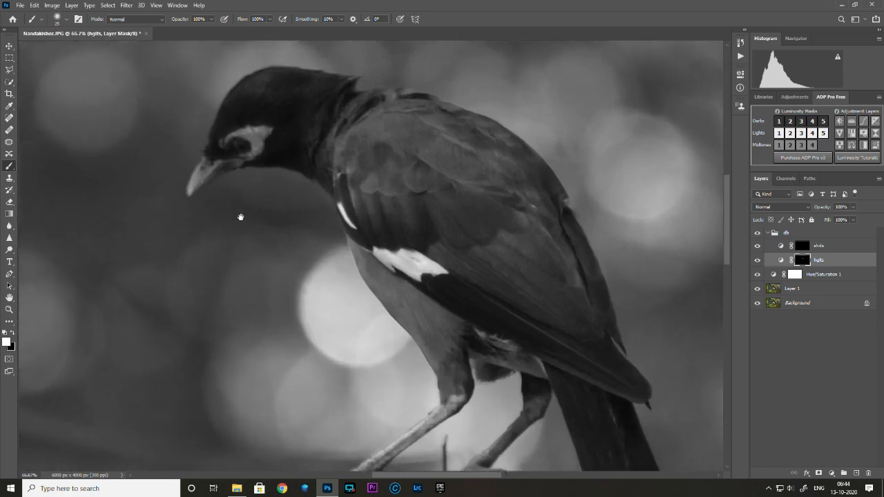
{"action": "left_click_drag", "start_coordinate": [236, 225], "coordinate": [248, 260]}
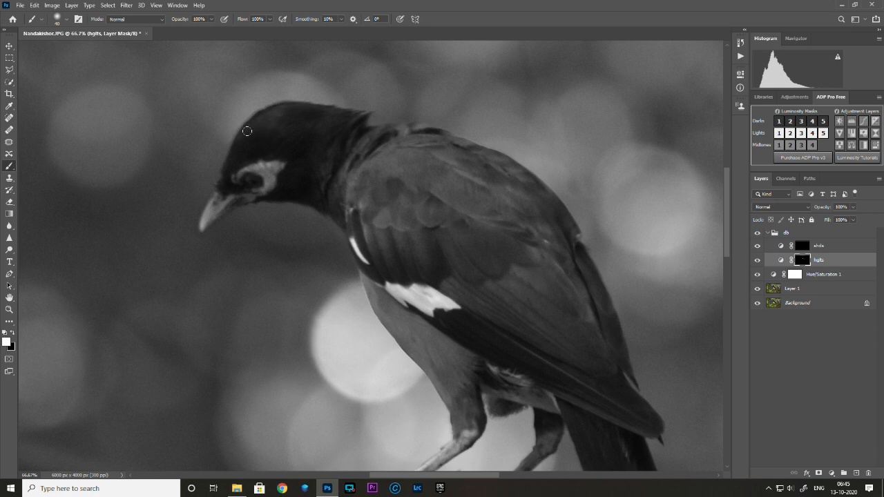
{"action": "key", "text": "bracketright"}
Move the white point of the hglts curve further inward and compare the effect by toggling the layer's visibility.
{"action": "double_click", "coordinate": [780, 260]}
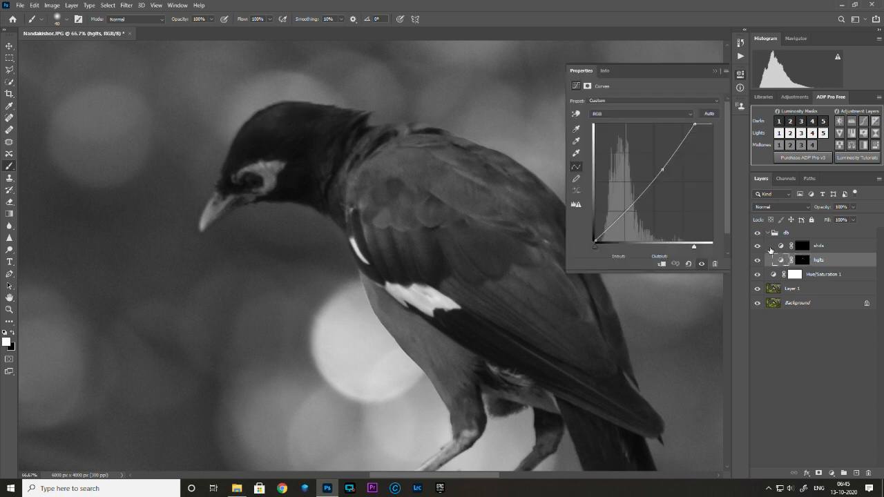
{"action": "left_click_drag", "start_coordinate": [692, 125], "coordinate": [691, 125]}
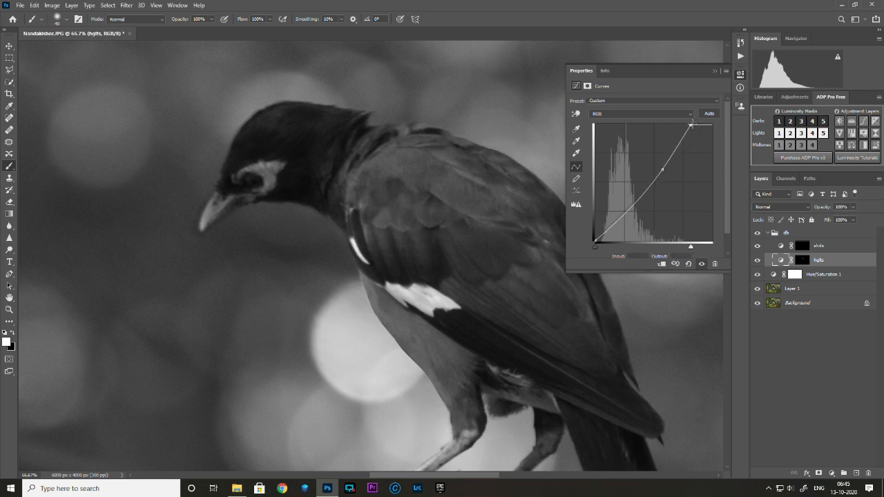
{"action": "left_click", "coordinate": [758, 259]}
{"action": "left_click", "coordinate": [758, 260]}
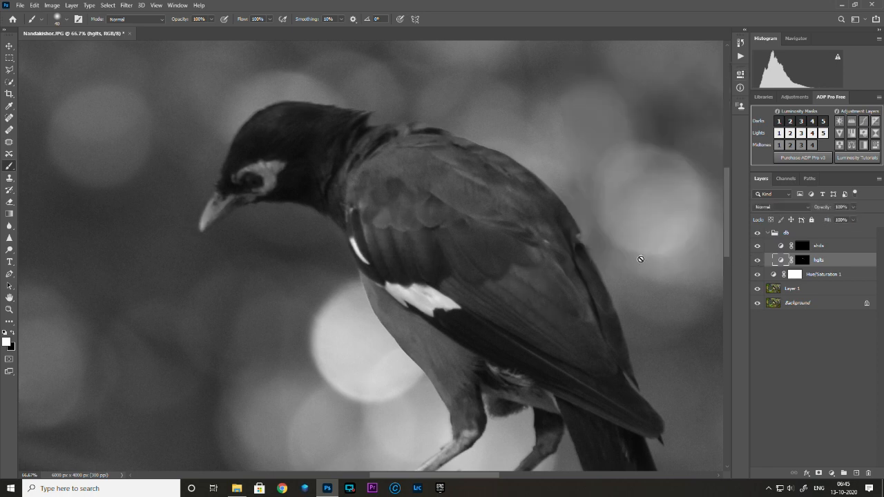
Reduce the brush size and paint white on the hglts mask over the bird's head and upper body to brighten the feather highlights.
{"action": "left_click", "coordinate": [375, 250]}
{"action": "key", "text": "Return"}
{"action": "key", "text": "bracketleft"}
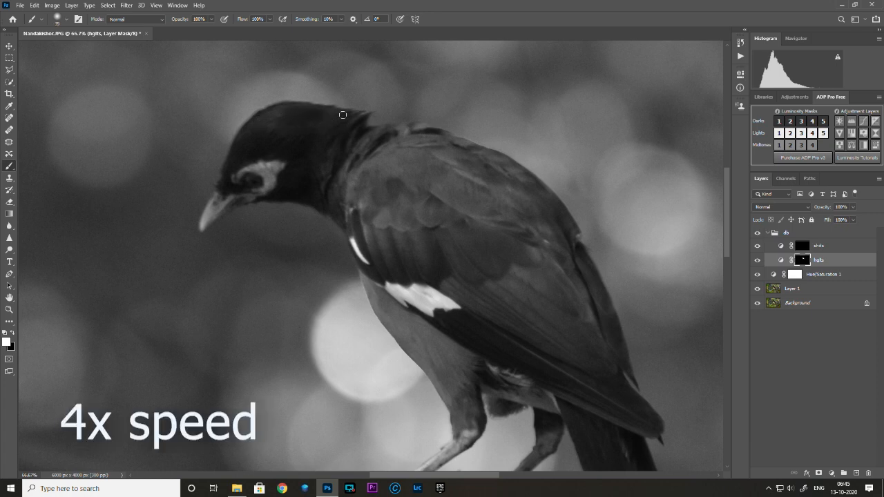
Set the brush flow to 51% and paint white on the hglts mask along the bird's legs.
{"action": "left_click_drag", "start_coordinate": [575, 338], "coordinate": [437, 191]}
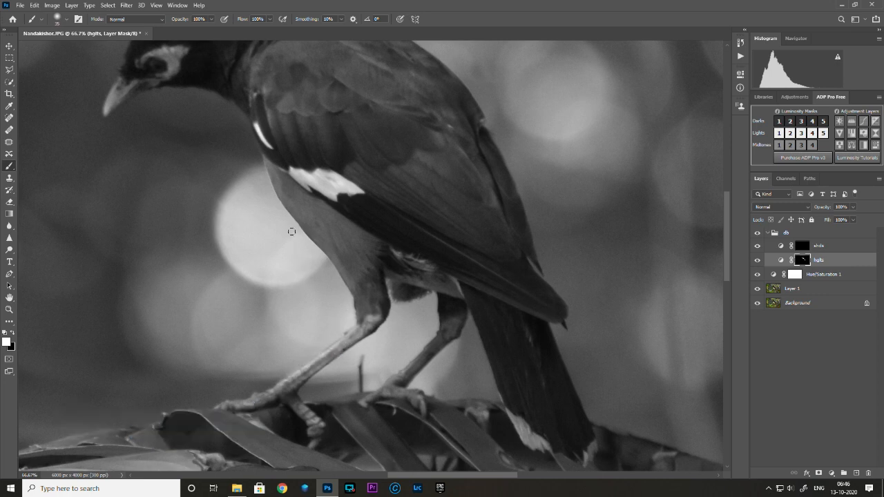
{"action": "key", "text": "shift+5"}
{"action": "key", "text": "shift+1"}
{"action": "key", "text": "ctrl+1"}
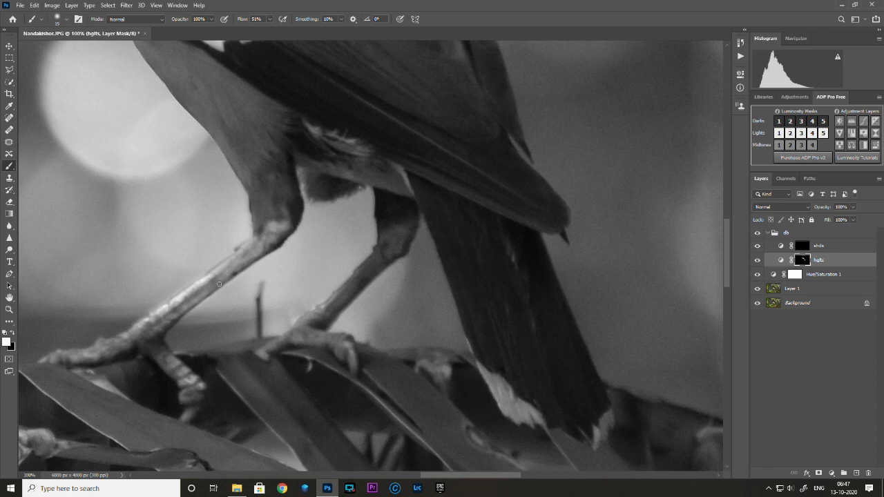
Enlarge the brush slightly and paint white on the hglts mask over the lit leaf edges below the bird's feet and tail.
{"action": "left_click_drag", "start_coordinate": [310, 366], "coordinate": [367, 270]}
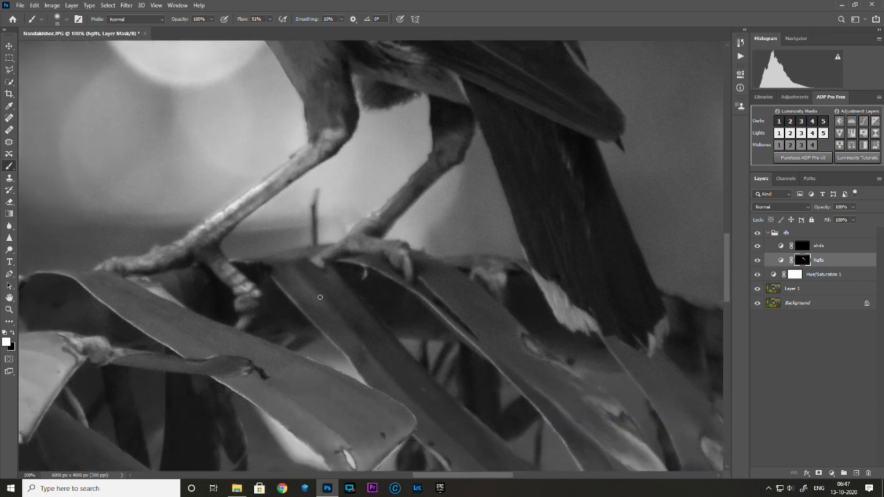
{"action": "key", "text": "bracketright"}
{"action": "left_click_drag", "start_coordinate": [561, 387], "coordinate": [422, 273]}
{"action": "left_click_drag", "start_coordinate": [523, 377], "coordinate": [556, 403]}
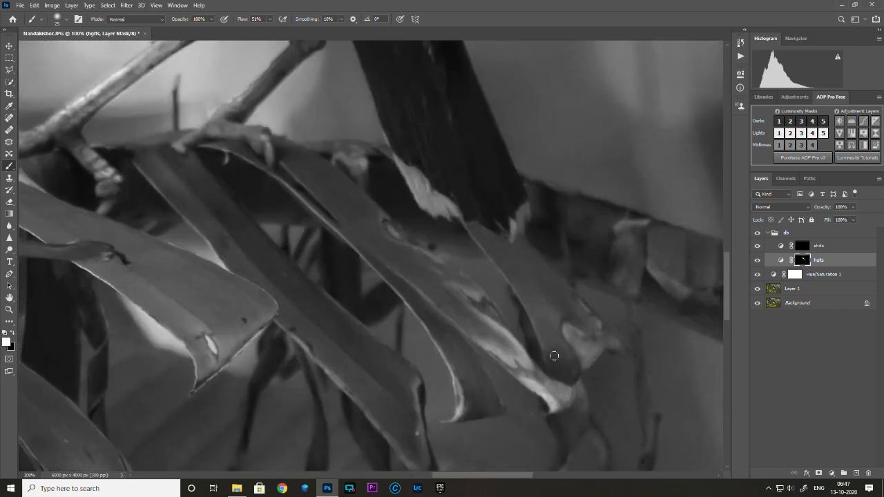
{"action": "key", "text": "ctrl+0"}
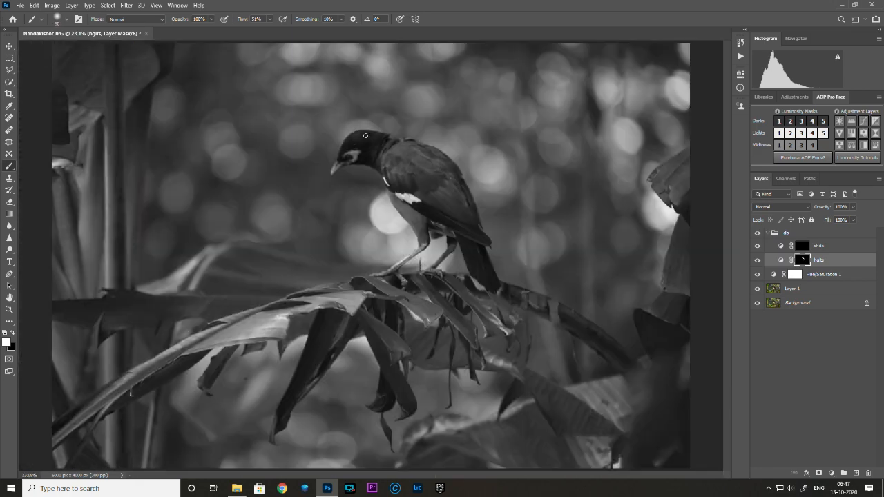
Add a midtone point to the hglts curve and compare the effect by toggling the layer's visibility.
{"action": "double_click", "coordinate": [781, 260]}
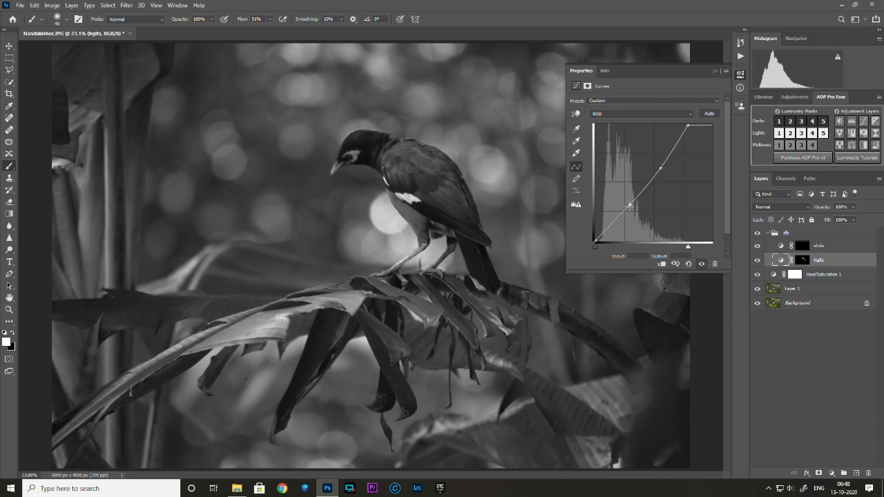
{"action": "left_click", "coordinate": [647, 185]}
{"action": "left_click", "coordinate": [776, 263]}
{"action": "left_click", "coordinate": [757, 260]}
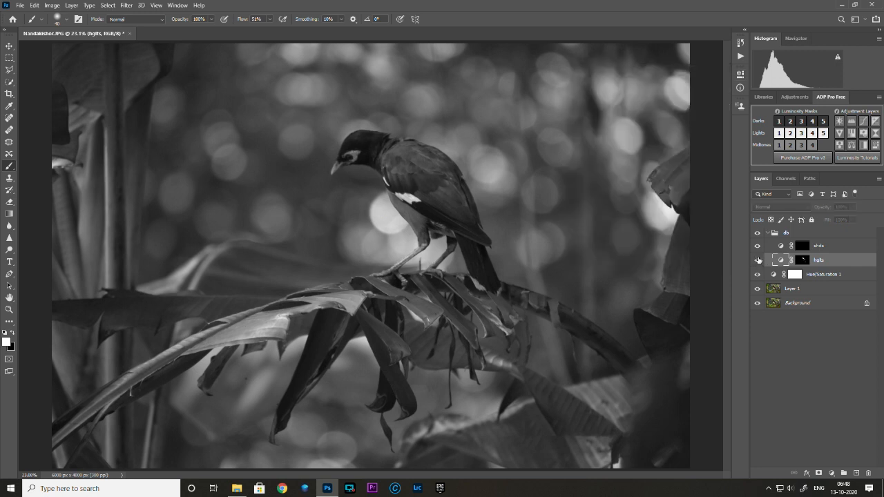
{"action": "left_click", "coordinate": [758, 259]}
{"action": "left_click", "coordinate": [758, 259]}
{"action": "left_click", "coordinate": [757, 261]}
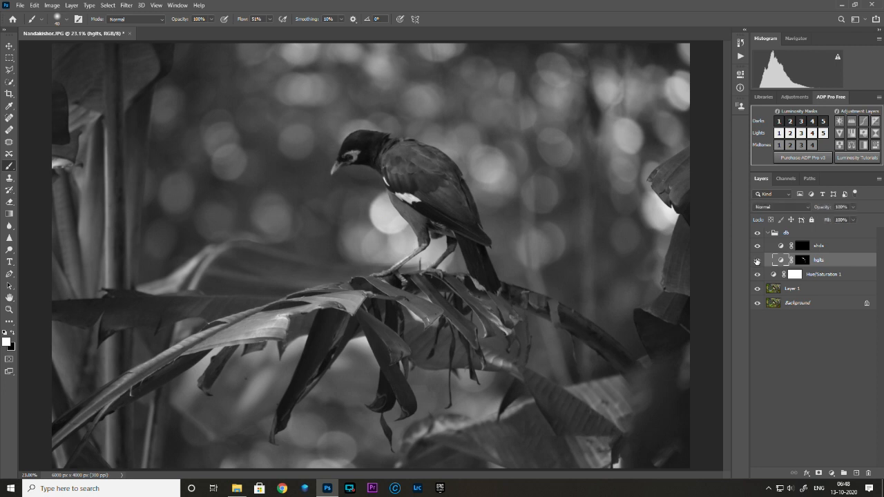
{"action": "left_click", "coordinate": [756, 260]}
{"action": "left_click", "coordinate": [757, 260]}
Reselect the hglts mask and examine the dodging on the bird's head and upper body with the layer on and off.
{"action": "left_click", "coordinate": [801, 259]}
{"action": "scroll", "coordinate": [479, 164], "scroll_direction": "up", "scroll_amount": 5}
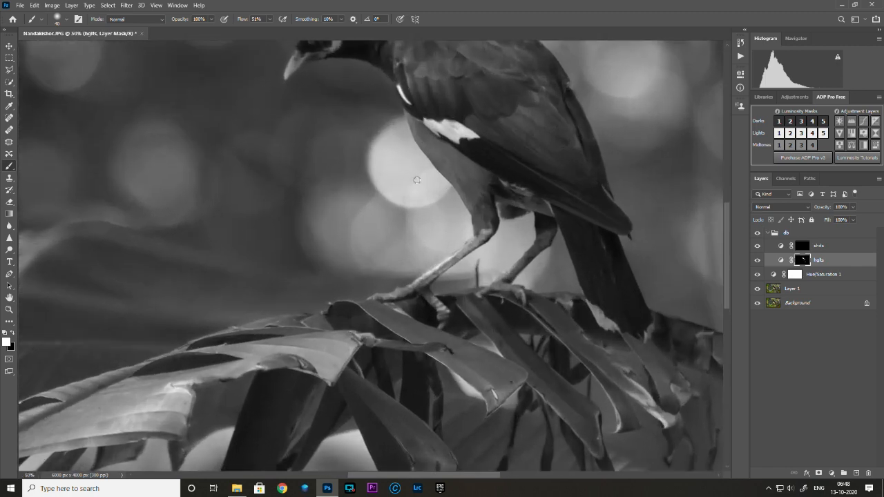
{"action": "left_click_drag", "start_coordinate": [343, 238], "coordinate": [295, 476]}
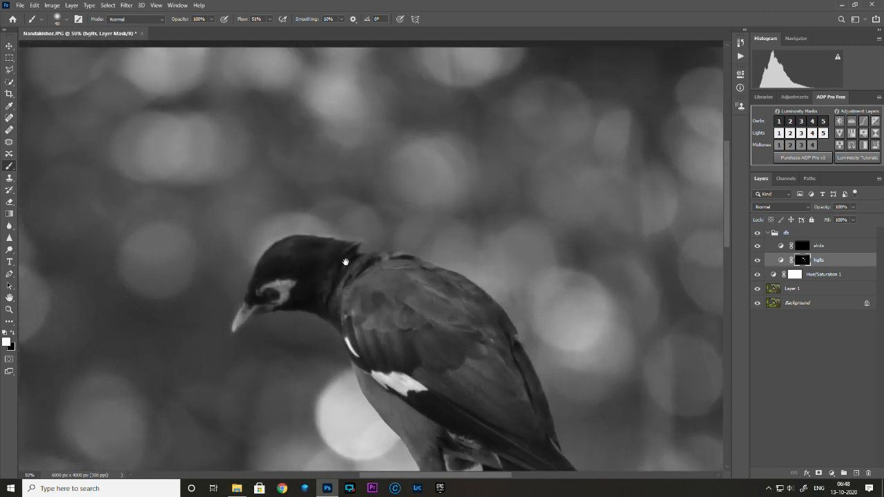
{"action": "left_click", "coordinate": [757, 260]}
{"action": "left_click", "coordinate": [756, 260]}
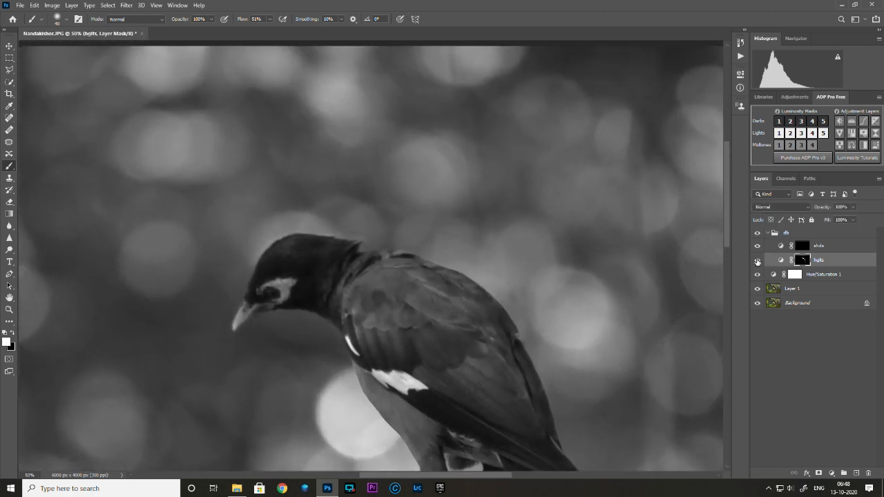
{"action": "left_click", "coordinate": [757, 260]}
{"action": "left_click", "coordinate": [757, 261]}
Touch up the hglts mask on the bird with black, compare the layer on and off, and return the brush to white.
{"action": "key", "text": "x"}
{"action": "key", "text": "bracketright"}
{"action": "left_click", "coordinate": [759, 260]}
{"action": "left_click", "coordinate": [759, 260]}
{"action": "left_click", "coordinate": [759, 260]}
{"action": "left_click", "coordinate": [759, 260]}
{"action": "key", "text": "x"}
Enlarge the brush to 200 px and paint white on the hglts mask over the bright plant stems in the photo's left background.
{"action": "left_click", "coordinate": [805, 247]}
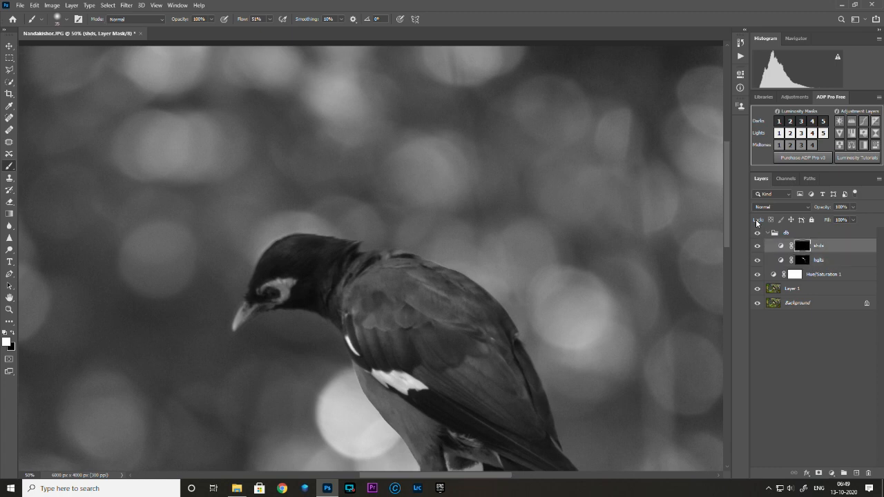
{"action": "key", "text": "ctrl+minus"}
{"action": "key", "text": "ctrl+minus"}
{"action": "key", "text": "ctrl+minus"}
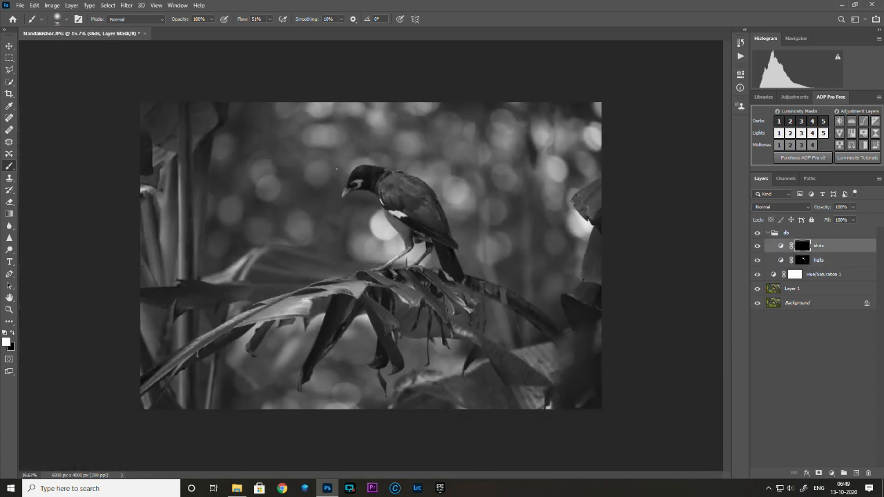
{"action": "left_click", "coordinate": [796, 260]}
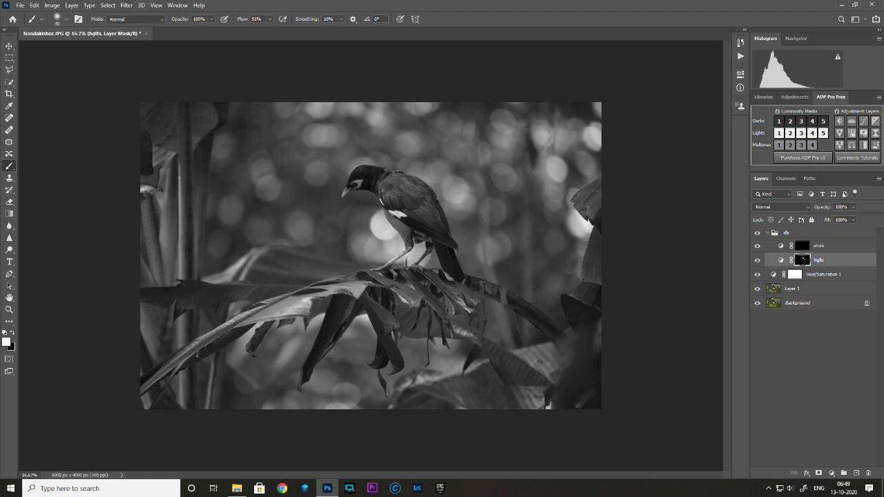
{"action": "key", "text": "bracketright"}
{"action": "key", "text": "bracketright"}
{"action": "key", "text": "bracketright"}
{"action": "key", "text": "bracketright"}
{"action": "key", "text": "bracketright"}
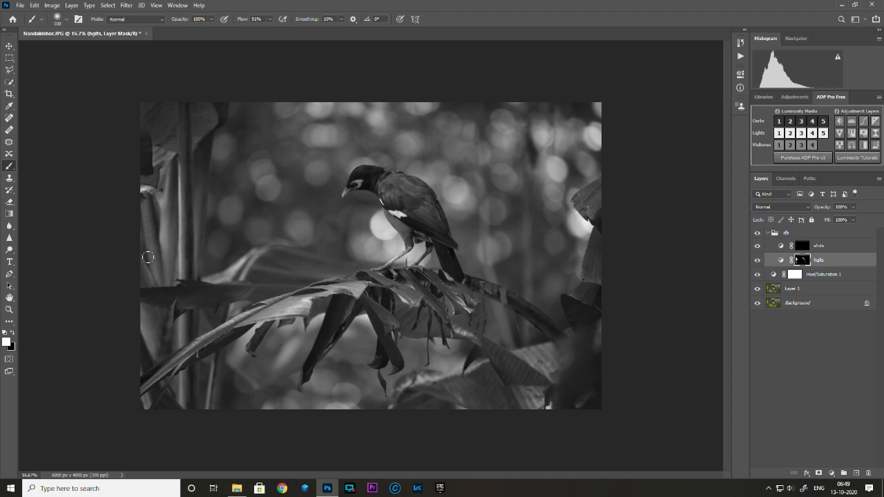
Reduce the brush to 125 px, paint white on the hglts mask over the remaining lit foliage, and make the shds layer active.
{"action": "key", "text": "bracketleft"}
{"action": "key", "text": "bracketleft"}
{"action": "key", "text": "bracketleft"}
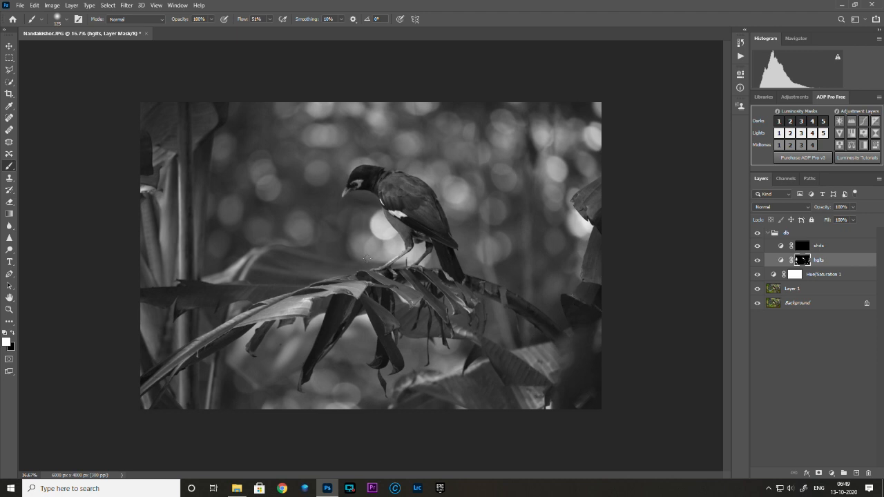
{"action": "key", "text": "bracketleft"}
{"action": "left_click", "coordinate": [775, 249]}
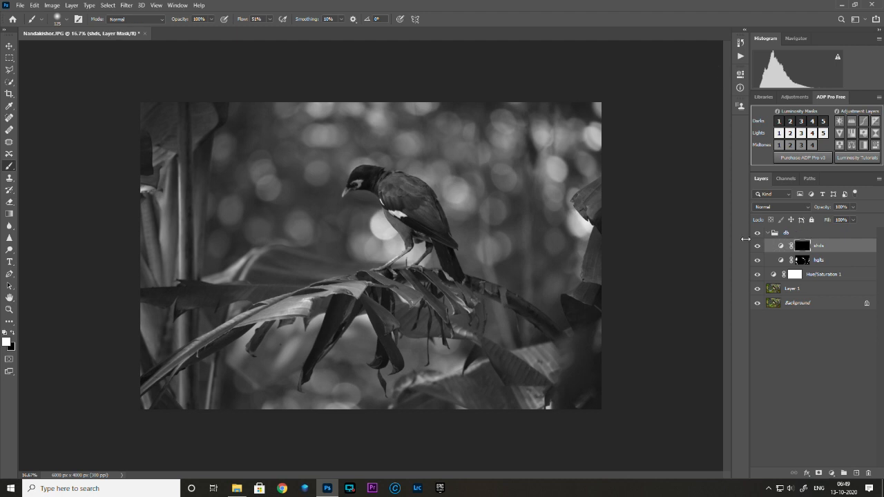
{"action": "mouse_move", "coordinate": [183, 117]}
{"action": "left_mouse_down"}
{"action": "mouse_move", "coordinate": [192, 168]}
{"action": "mouse_move", "coordinate": [187, 110]}
{"action": "left_mouse_up"}
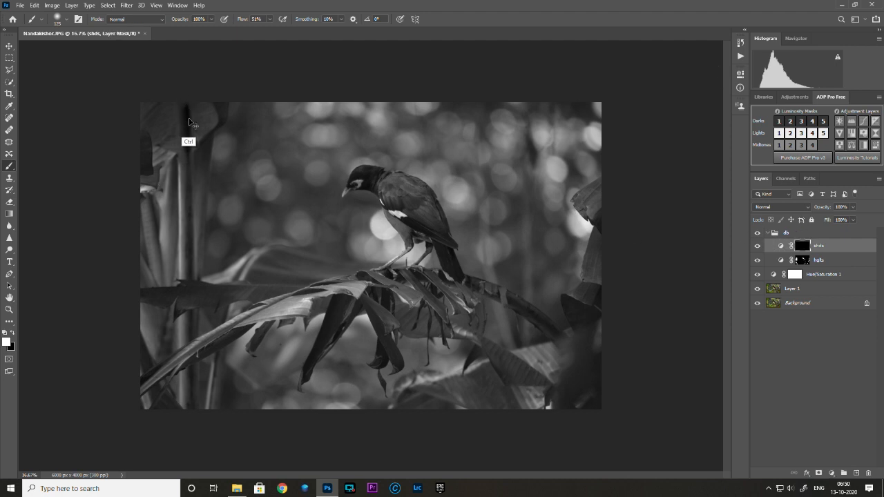
{"action": "key", "text": "ctrl+z"}
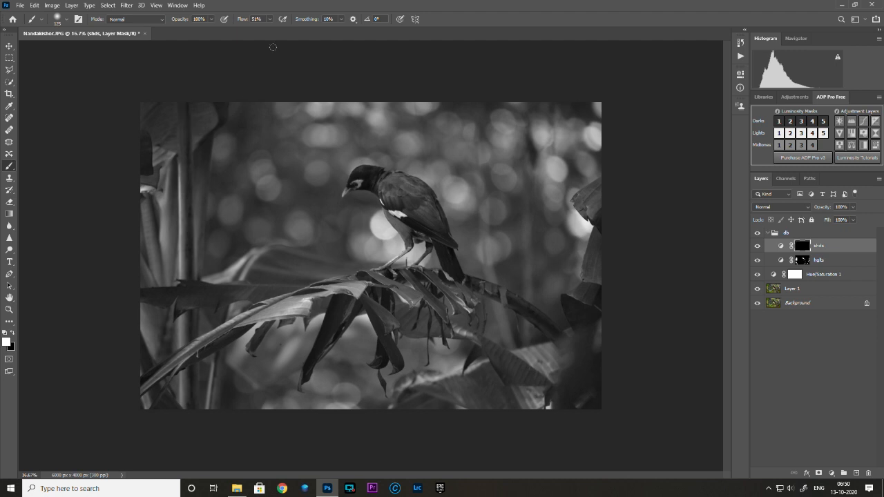
{"action": "left_click", "coordinate": [263, 19]}
{"action": "type", "text": "30"}
{"action": "left_click_drag", "start_coordinate": [185, 105], "coordinate": [190, 199]}
{"action": "key", "text": "ctrl+z"}
{"action": "key", "text": "ctrl+z"}
Set the brush flow to 15% and paint white on the shds mask along the dark background stem and leaf shadows, varying the brush size.
{"action": "left_click", "coordinate": [263, 17]}
{"action": "type", "text": "15"}
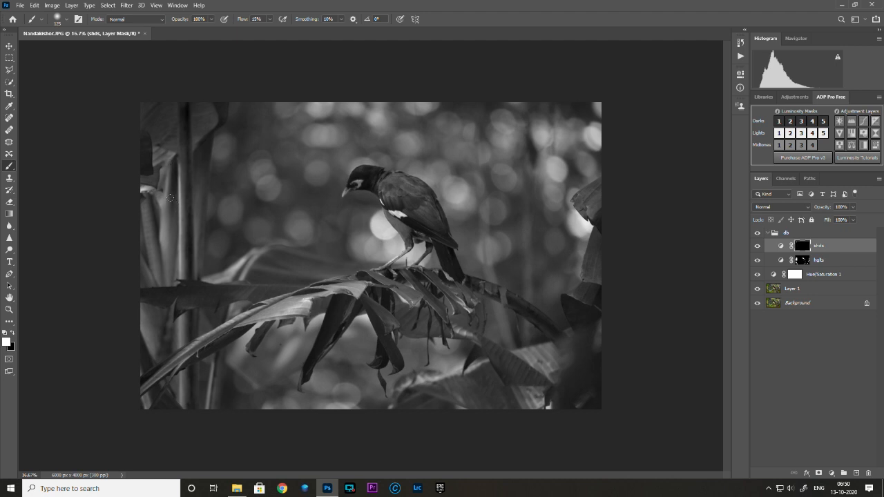
{"action": "key", "text": "bracketright"}
{"action": "left_click", "coordinate": [67, 20]}
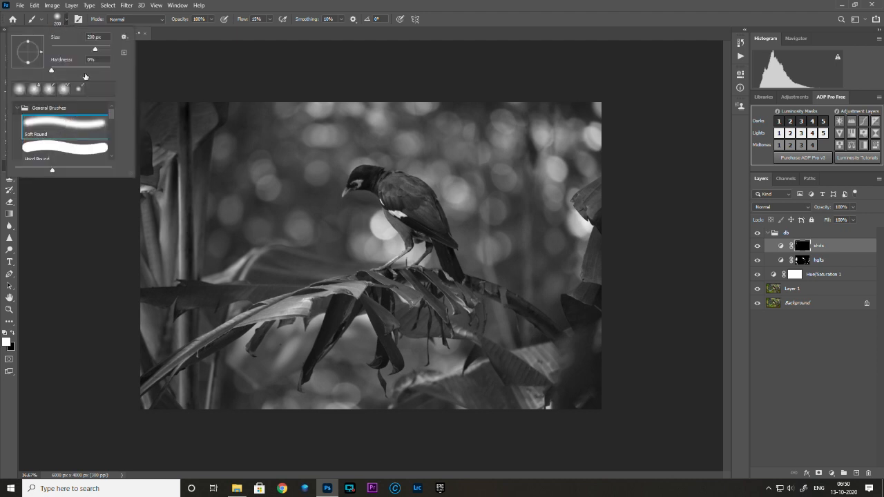
{"action": "left_click", "coordinate": [65, 21]}
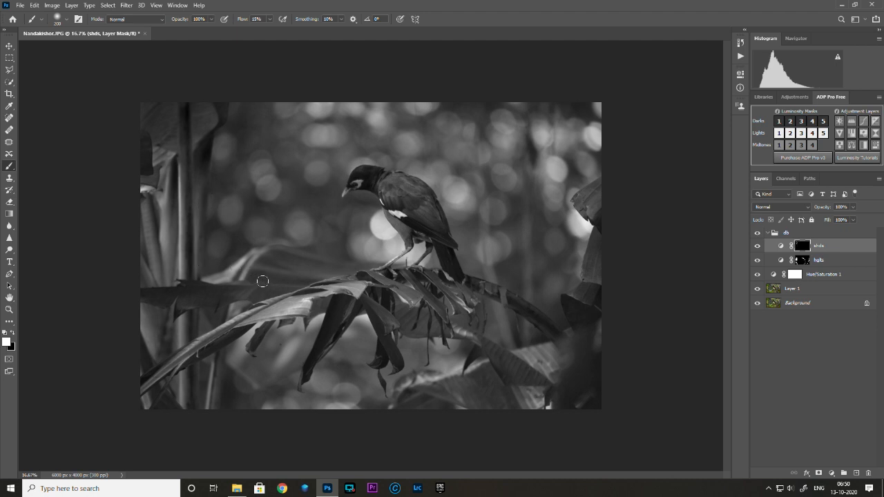
{"action": "key", "text": "bracketleft"}
{"action": "key", "text": "bracketleft"}
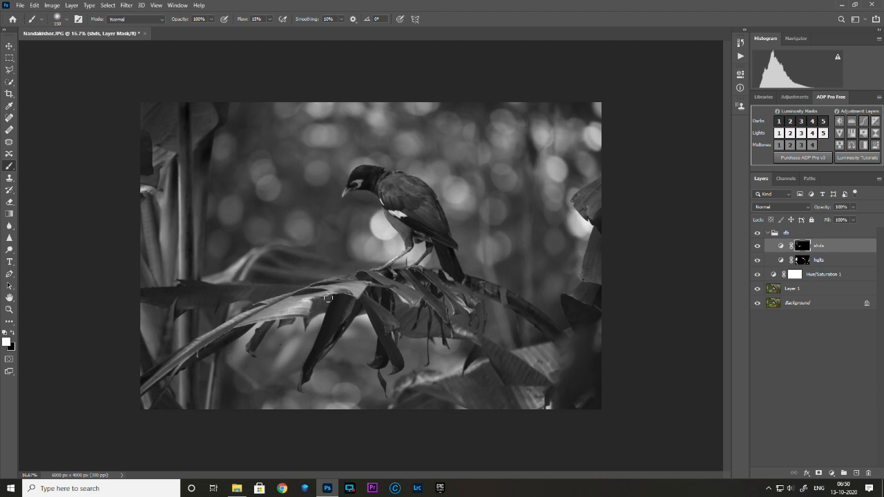
Reduce the brush size and paint white on the shds mask over the dark feathers of the bird's wing and body.
{"action": "key", "text": "bracketleft"}
{"action": "key", "text": "bracketleft"}
{"action": "key", "text": "bracketleft"}
{"action": "key", "text": "ctrl+equal"}
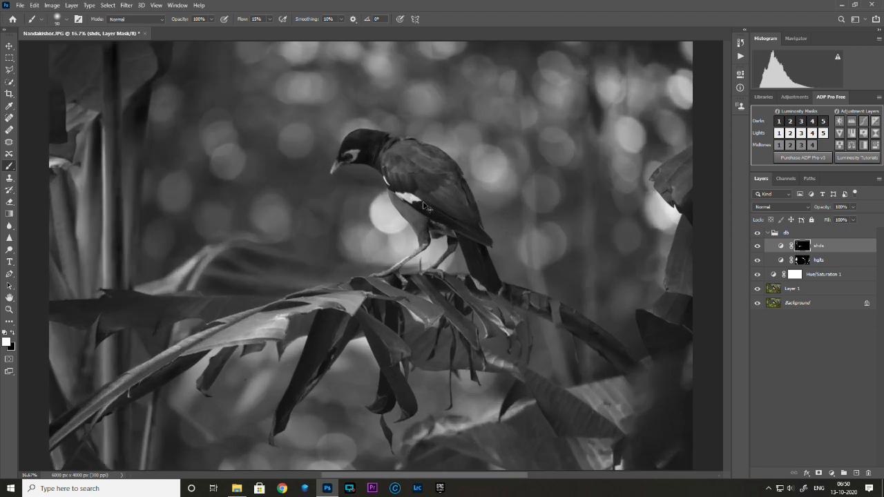
{"action": "left_click_drag", "start_coordinate": [263, 203], "coordinate": [203, 266]}
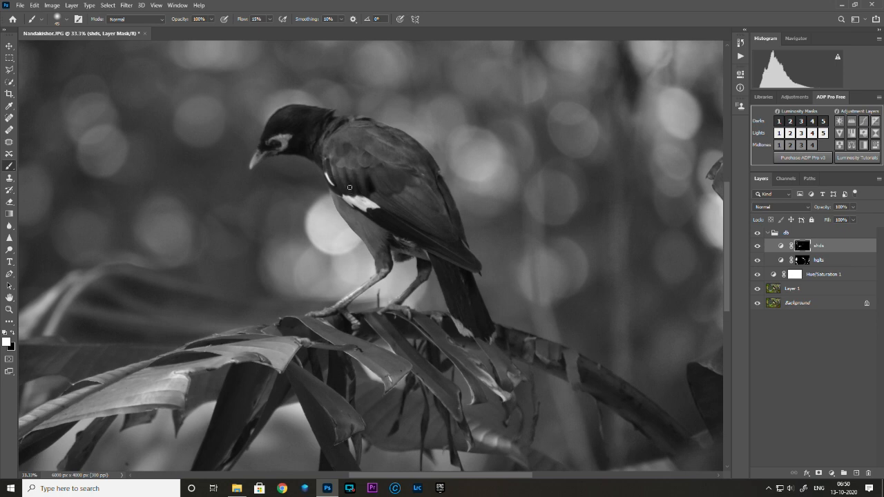
{"action": "key", "text": "bracketright"}
Collapse the db group, add a Curves adjustment layer above it with raised midtones, and invert its mask to black.
{"action": "left_click", "coordinate": [768, 233]}
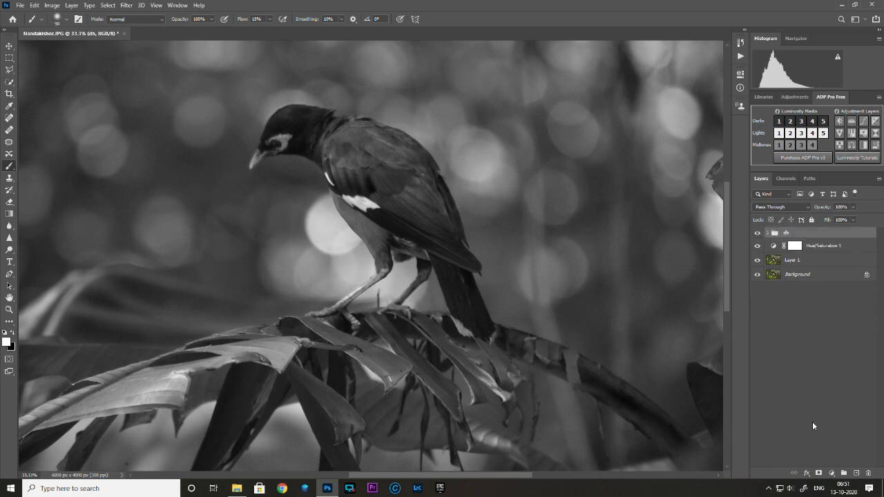
{"action": "left_click", "coordinate": [829, 472]}
{"action": "left_click", "coordinate": [839, 357]}
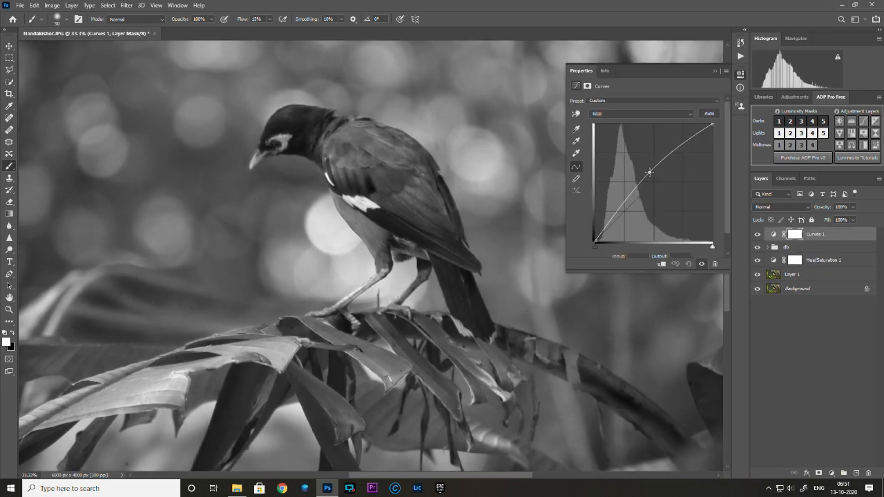
{"action": "left_click_drag", "start_coordinate": [649, 172], "coordinate": [643, 166]}
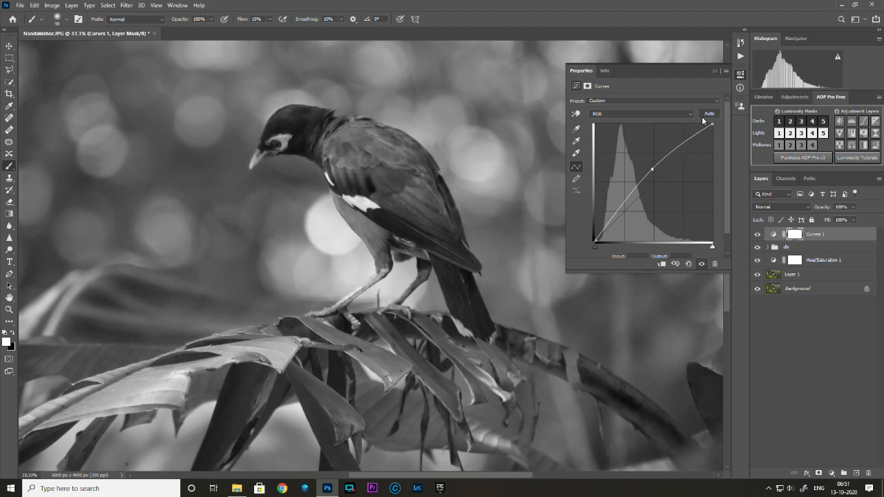
{"action": "left_click", "coordinate": [714, 69]}
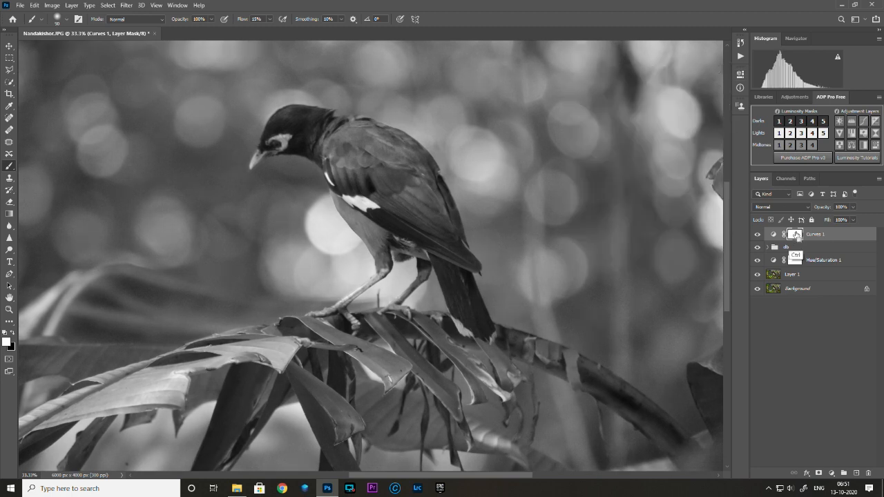
{"action": "key", "text": "ctrl+i"}
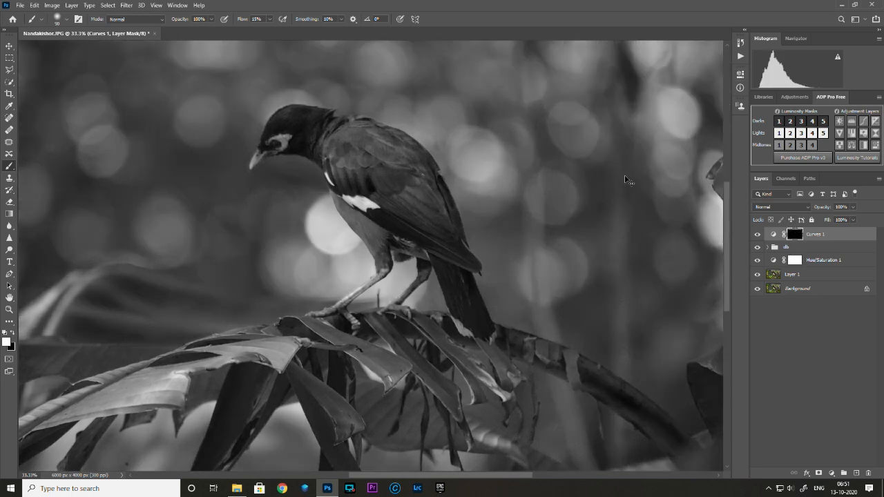
Paint white on the Curves 1 mask over the bird's eye, raising the brush flow to 30%, and compare the layer on and off.
{"action": "key", "text": "ctrl+plus"}
{"action": "key", "text": "ctrl+plus"}
{"action": "left_click_drag", "start_coordinate": [145, 166], "coordinate": [280, 375]}
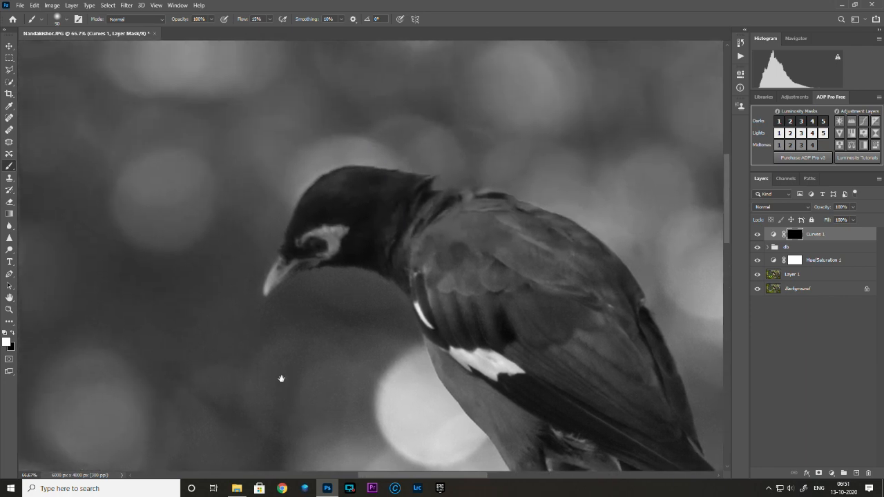
{"action": "mouse_move", "coordinate": [328, 229]}
{"action": "left_mouse_down"}
{"action": "mouse_move", "coordinate": [312, 242]}
{"action": "mouse_move", "coordinate": [321, 249]}
{"action": "mouse_move", "coordinate": [315, 243]}
{"action": "left_mouse_up"}
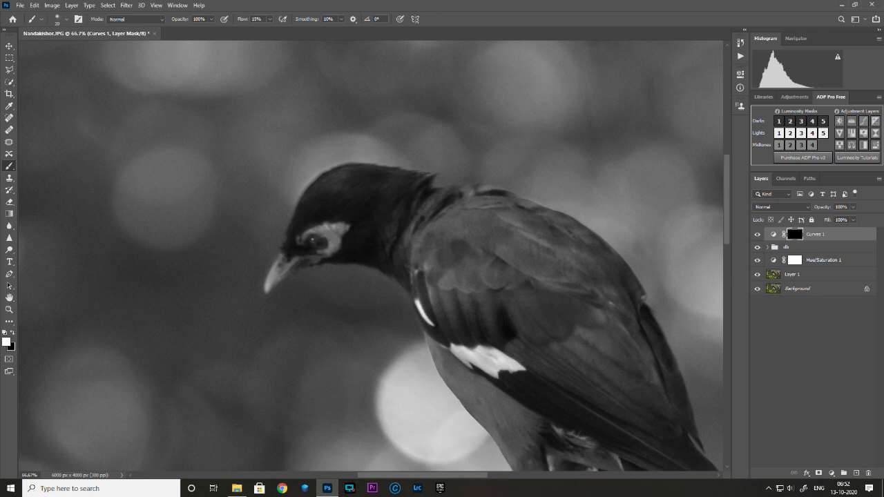
{"action": "left_click", "coordinate": [269, 18]}
{"action": "left_click_drag", "start_coordinate": [268, 31], "coordinate": [277, 30]}
{"action": "left_click", "coordinate": [757, 235]}
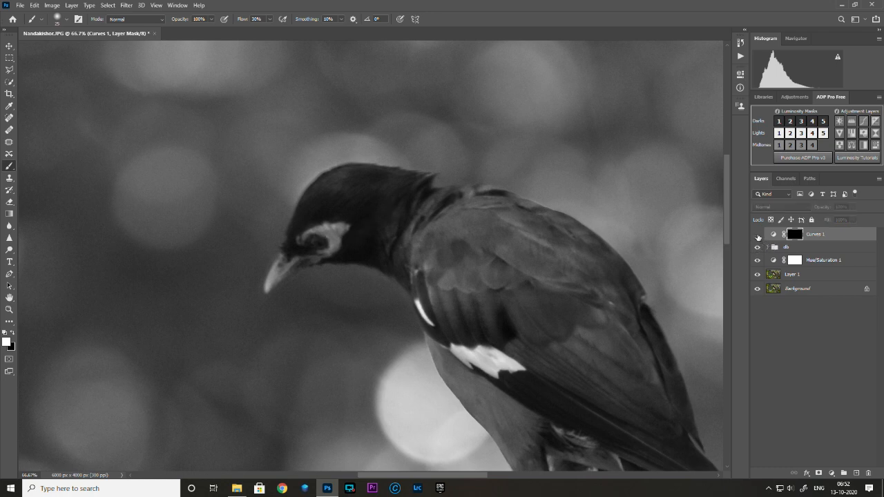
{"action": "left_click", "coordinate": [758, 235]}
{"action": "left_click", "coordinate": [757, 235]}
{"action": "left_click", "coordinate": [758, 234]}
{"action": "left_click", "coordinate": [758, 234]}
{"action": "left_click", "coordinate": [758, 234]}
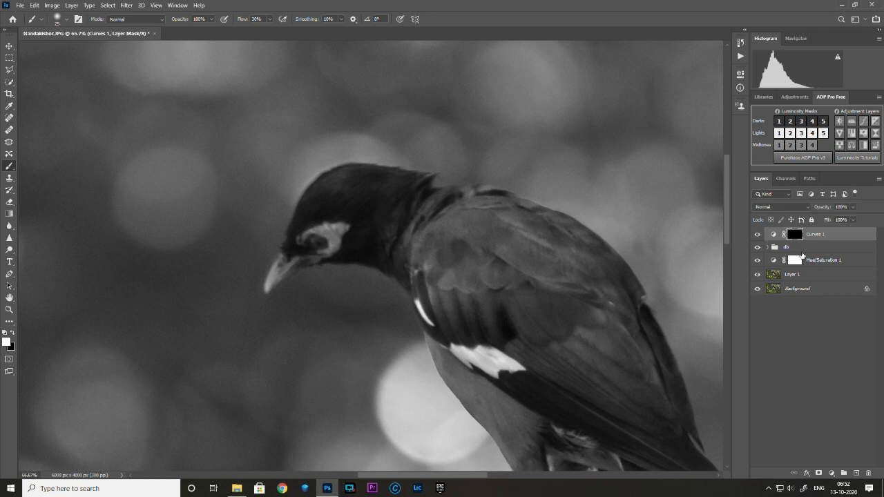
Add a second Curves adjustment layer with slightly lowered midtones, invert its mask to black, and reduce the brush size for the bird's eye.
{"action": "left_click", "coordinate": [831, 473]}
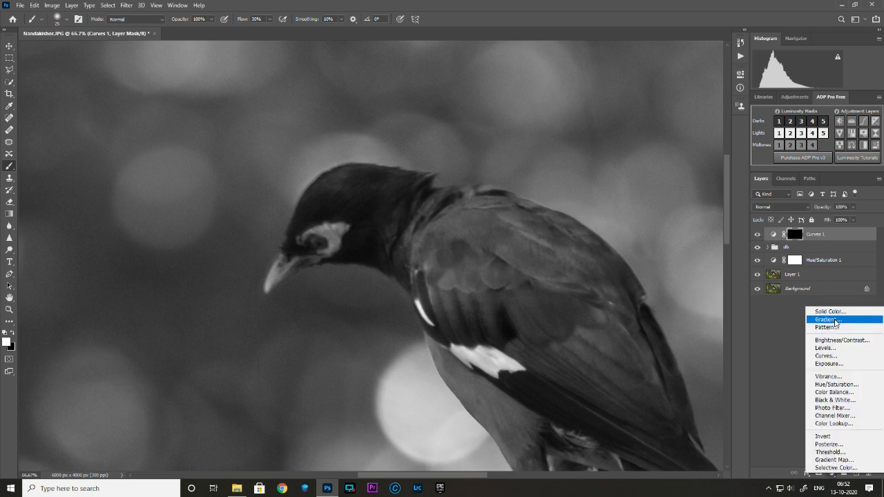
{"action": "left_click", "coordinate": [827, 355]}
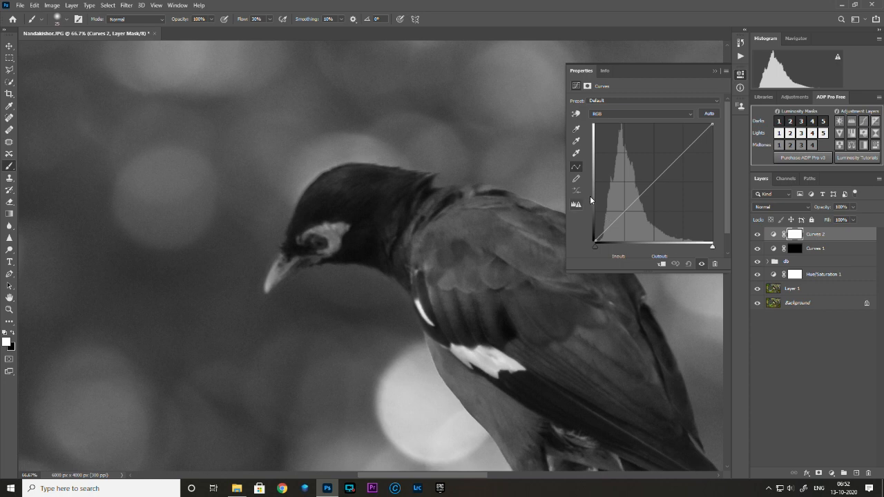
{"action": "left_click_drag", "start_coordinate": [653, 181], "coordinate": [656, 185]}
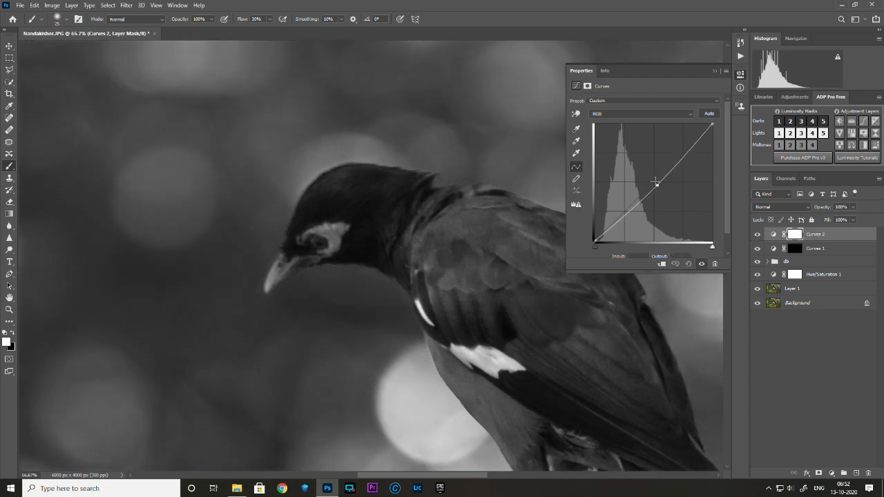
{"action": "left_click", "coordinate": [714, 71]}
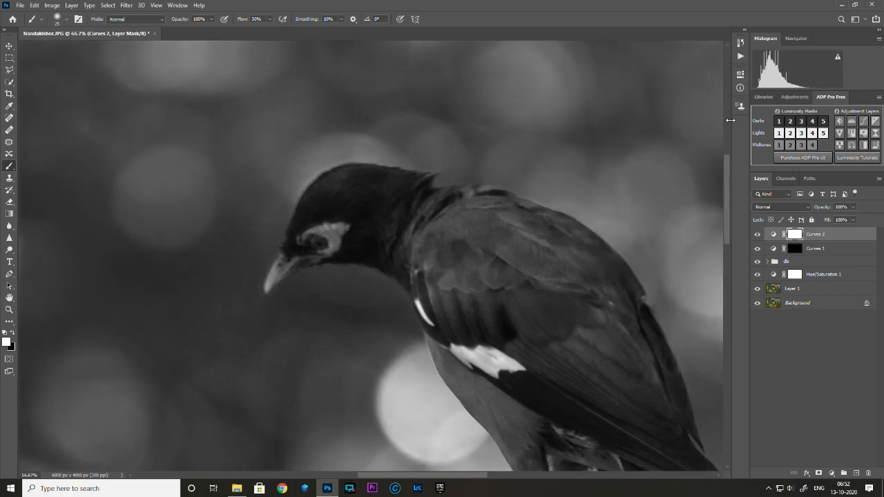
{"action": "key", "text": "ctrl+i"}
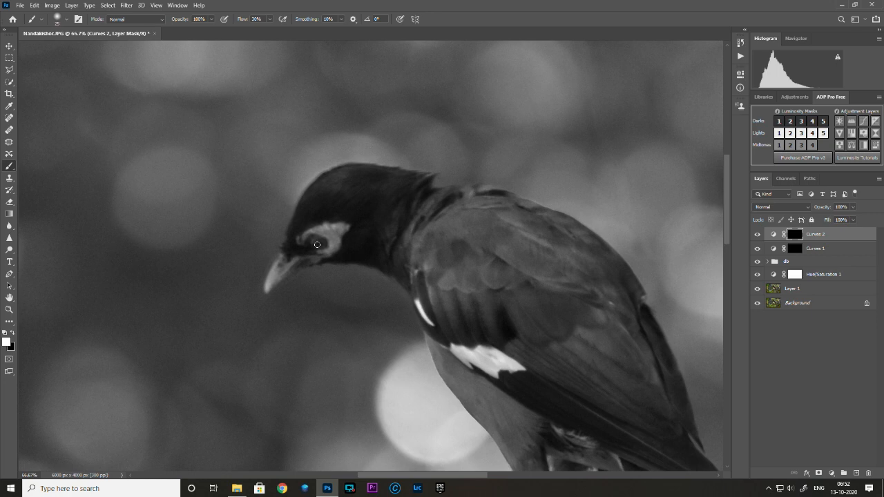
{"action": "key", "text": "bracketleft"}
{"action": "key", "text": "ctrl+0"}
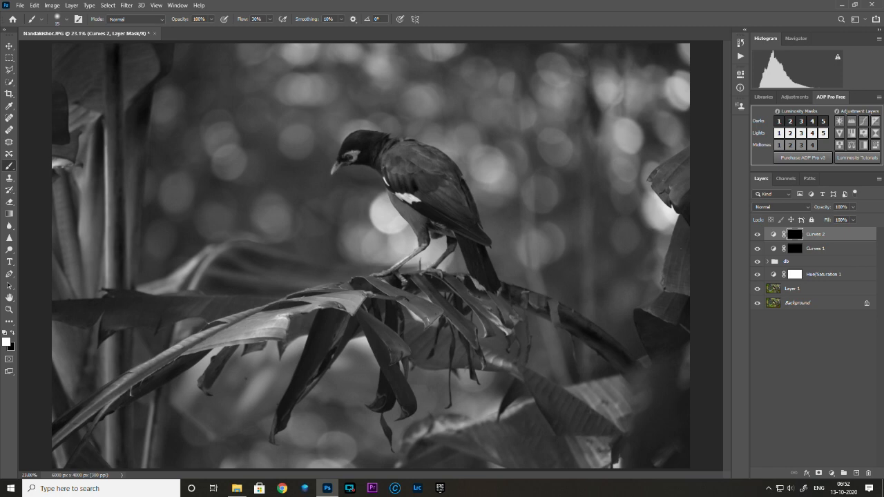
Compare the photo in colour and in black and white using the Hue/Saturation 1 layer, and check the original Background alone.
{"action": "left_click", "coordinate": [811, 262], "text": "shift"}
{"action": "left_click", "coordinate": [826, 251]}
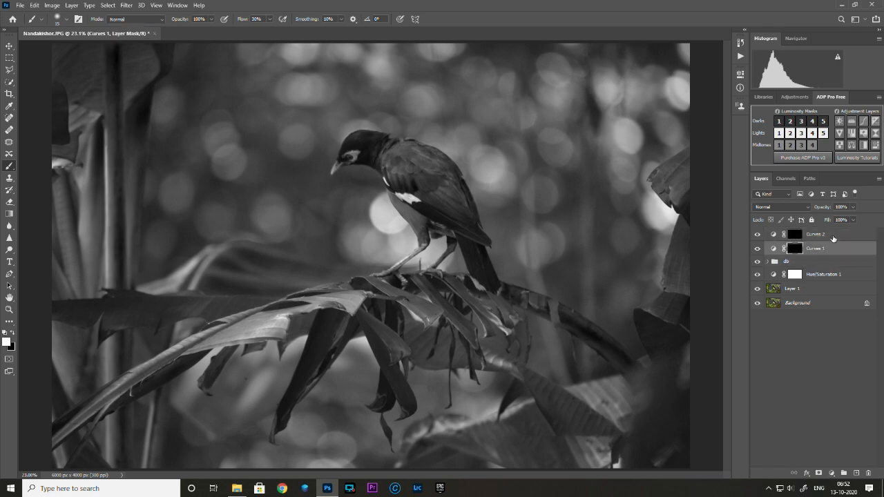
{"action": "left_click", "coordinate": [830, 240]}
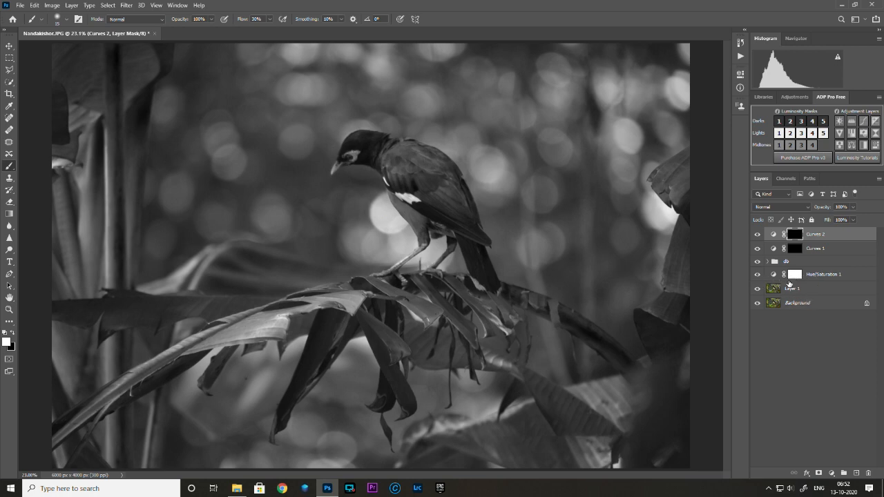
{"action": "left_click", "coordinate": [757, 275]}
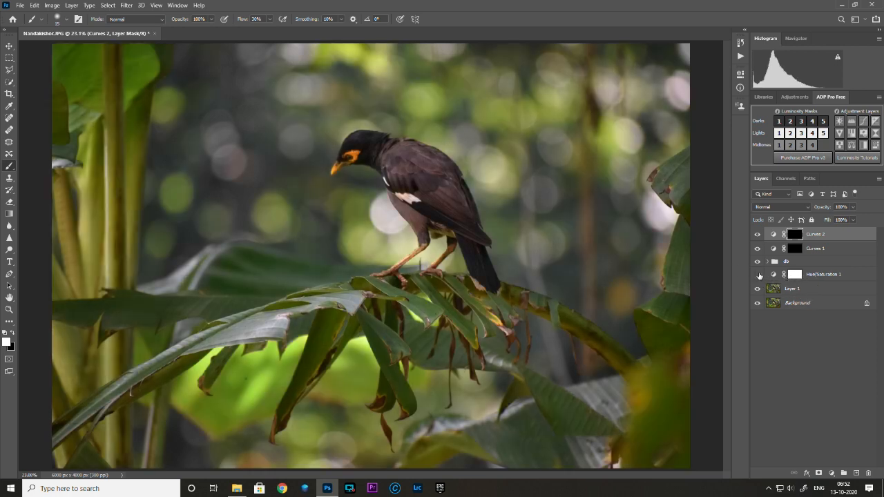
{"action": "left_click", "coordinate": [757, 275]}
{"action": "left_click", "coordinate": [757, 274]}
{"action": "left_click", "coordinate": [757, 274]}
{"action": "left_click", "coordinate": [757, 275]}
{"action": "left_click", "coordinate": [758, 275]}
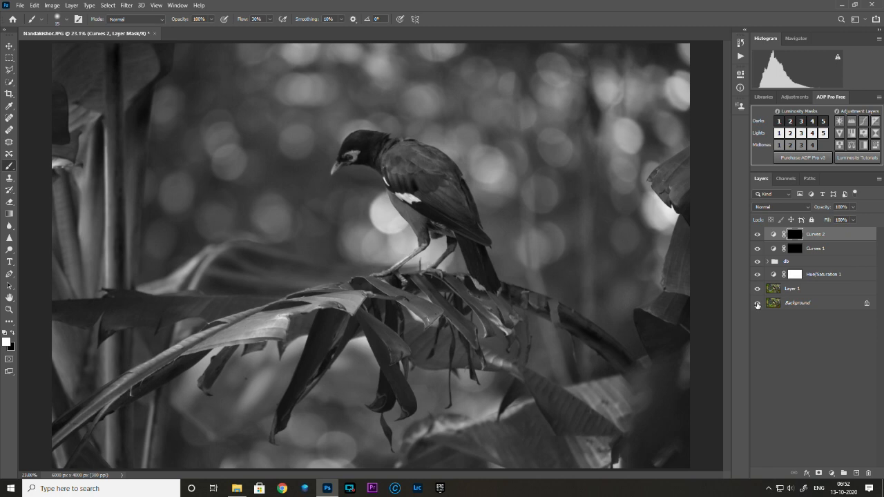
{"action": "left_click", "coordinate": [758, 304], "text": "alt"}
{"action": "left_click", "coordinate": [758, 304], "text": "alt"}
Hide the Hue/Saturation 1 layer, group the Curves 1 and Curves 2 layers, and name the group db2.
{"action": "left_click", "coordinate": [757, 275]}
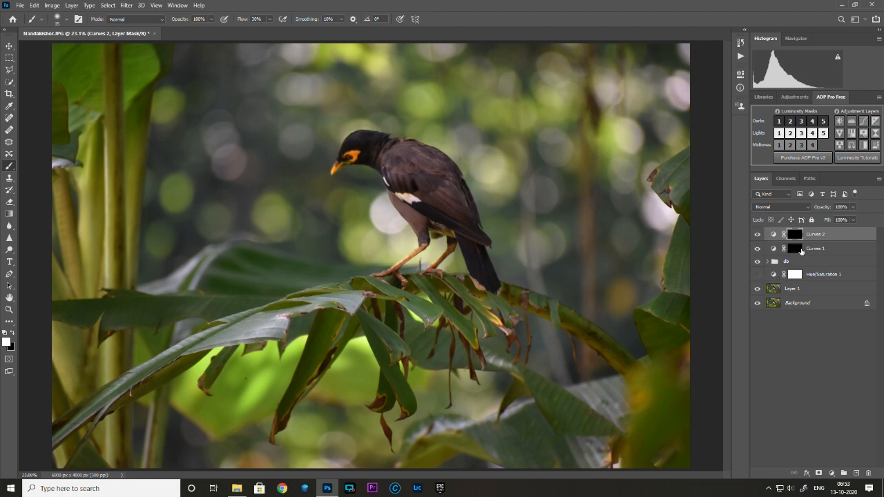
{"action": "left_click", "coordinate": [831, 254], "text": "shift"}
{"action": "key", "text": "ctrl+g"}
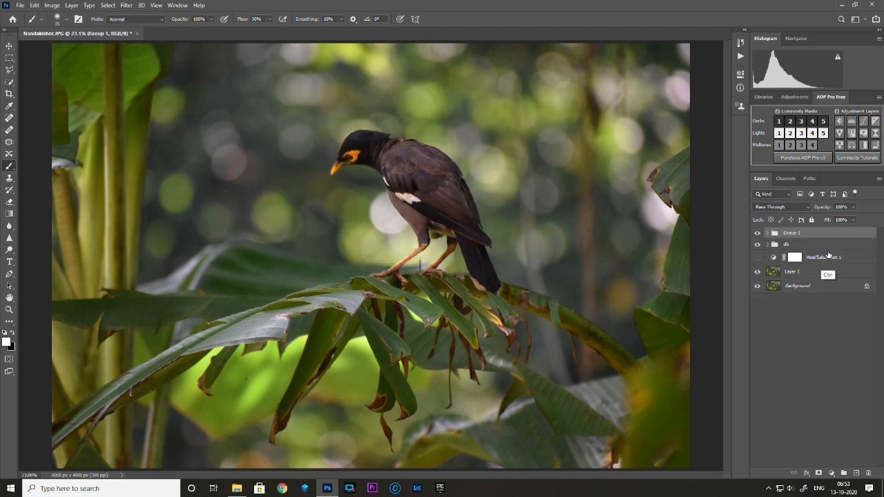
{"action": "double_click", "coordinate": [801, 234]}
{"action": "type", "text": "db2"}
{"action": "left_click", "coordinate": [799, 311]}
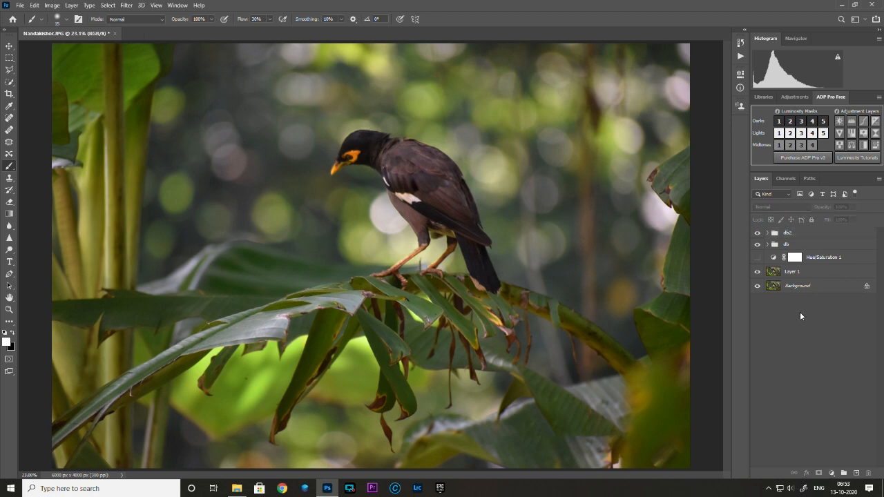
Compare the colour photo with and without the dodge and burn groups db and db2, leaving both shown.
{"action": "left_click", "coordinate": [756, 234]}
{"action": "left_click", "coordinate": [758, 245]}
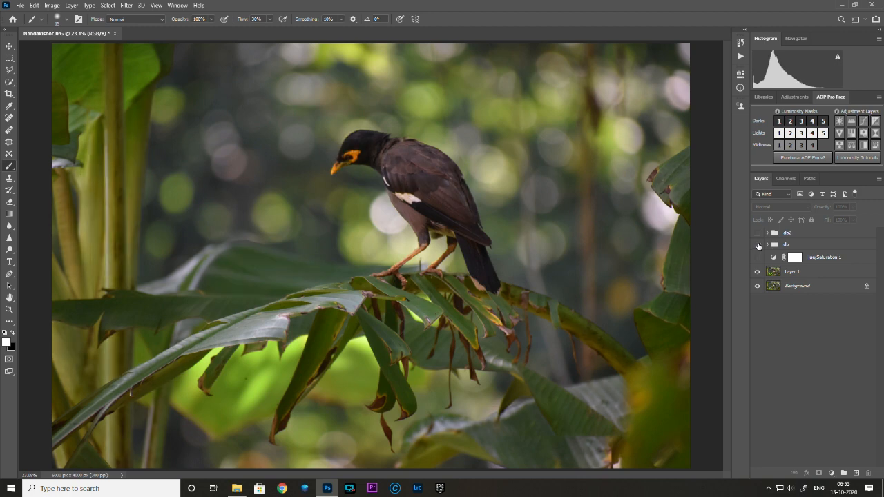
{"action": "left_click", "coordinate": [758, 245]}
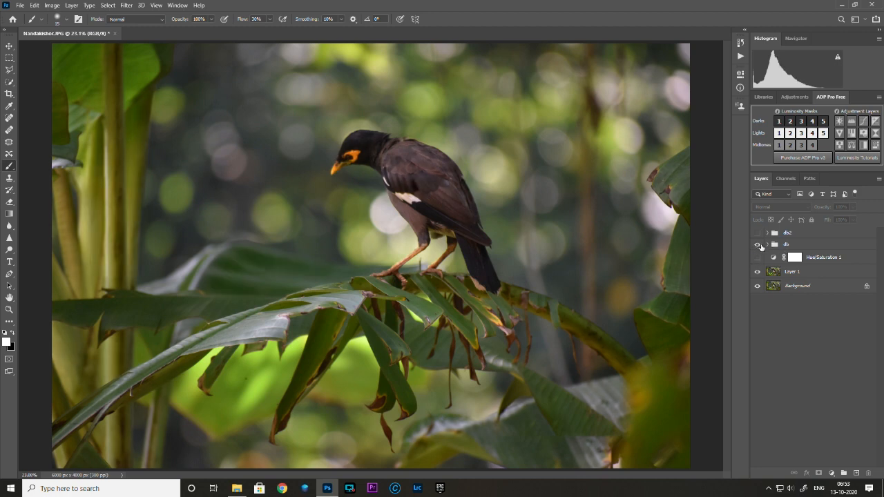
{"action": "left_click", "coordinate": [758, 245]}
{"action": "left_click", "coordinate": [758, 245]}
{"action": "left_click", "coordinate": [757, 245]}
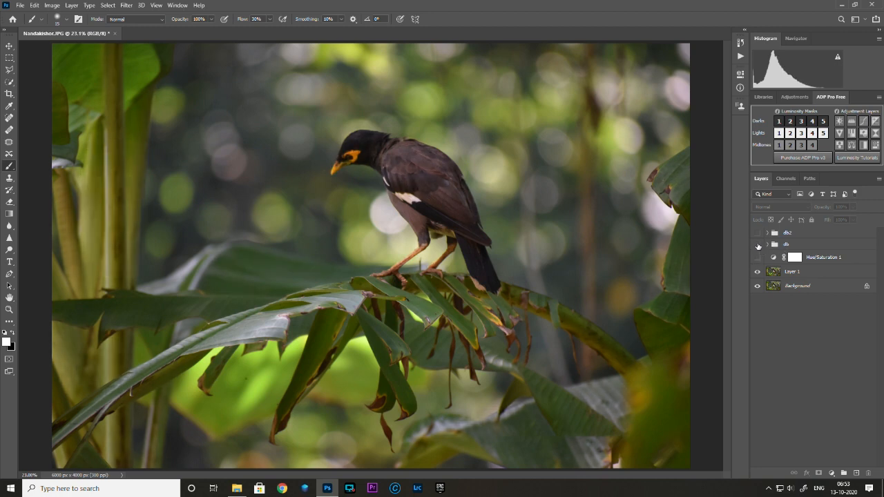
{"action": "left_click", "coordinate": [757, 246]}
{"action": "left_click", "coordinate": [758, 246]}
{"action": "left_click", "coordinate": [758, 246]}
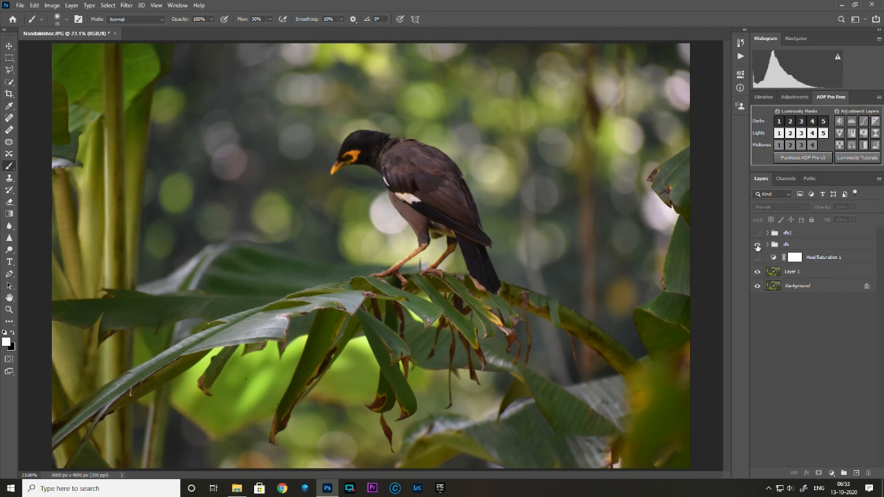
{"action": "left_click", "coordinate": [758, 246]}
{"action": "left_click", "coordinate": [757, 246]}
{"action": "left_click", "coordinate": [757, 245]}
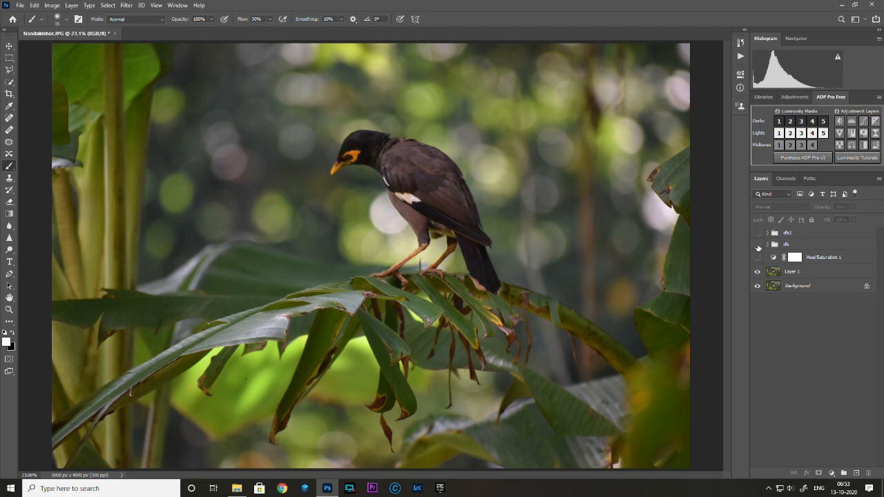
{"action": "left_click", "coordinate": [757, 246]}
{"action": "left_click", "coordinate": [758, 246]}
{"action": "left_click", "coordinate": [758, 246]}
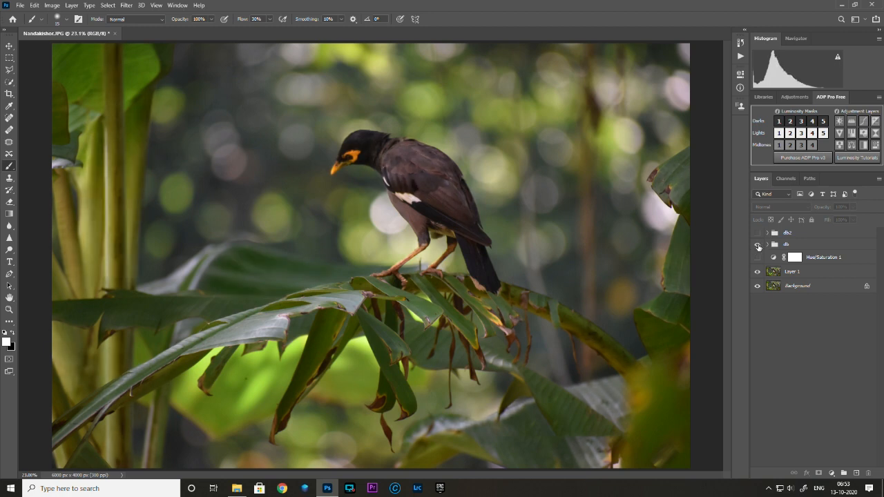
{"action": "left_click", "coordinate": [758, 246]}
{"action": "left_click", "coordinate": [758, 247]}
{"action": "left_click", "coordinate": [758, 247]}
{"action": "left_click", "coordinate": [758, 247]}
{"action": "left_click", "coordinate": [757, 246]}
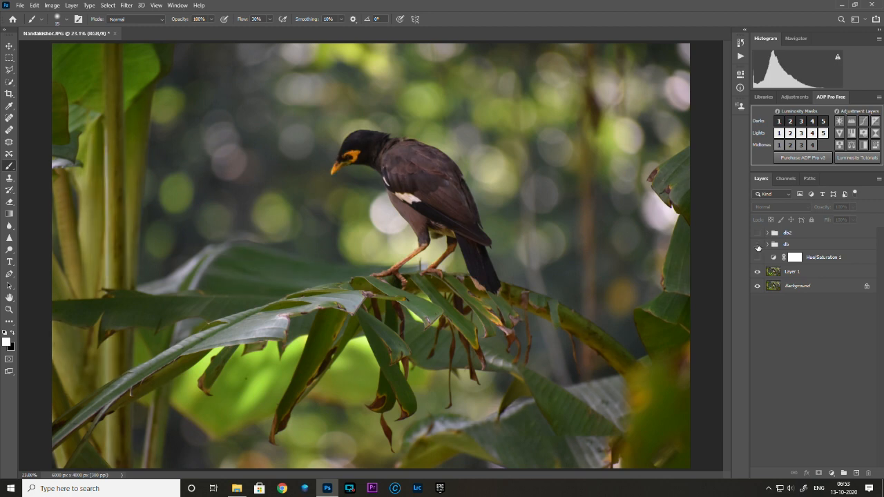
{"action": "left_click", "coordinate": [758, 246]}
{"action": "left_click", "coordinate": [757, 247]}
{"action": "left_click", "coordinate": [758, 247]}
{"action": "left_click", "coordinate": [758, 247]}
{"action": "left_click", "coordinate": [757, 247]}
{"action": "left_click", "coordinate": [757, 246]}
{"action": "left_click", "coordinate": [757, 247]}
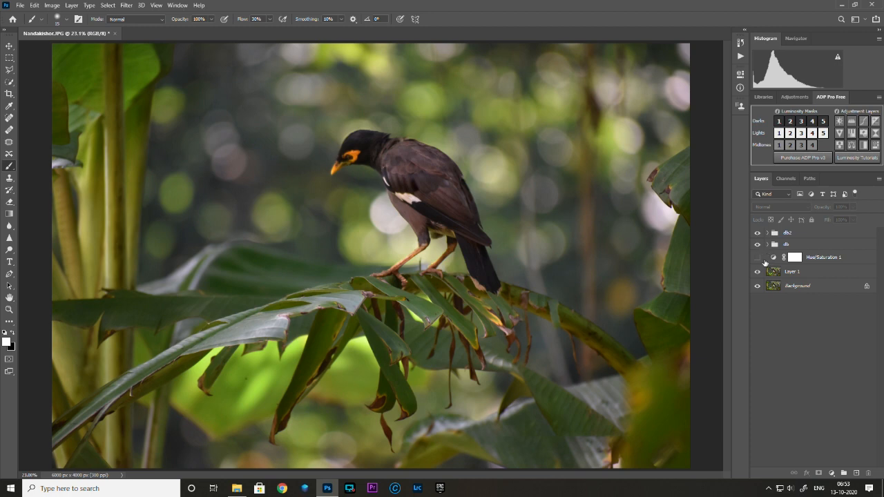
Compare the dodged and burned photo with the Hue/Saturation 1 layer shown and hidden.
{"action": "left_click", "coordinate": [757, 258]}
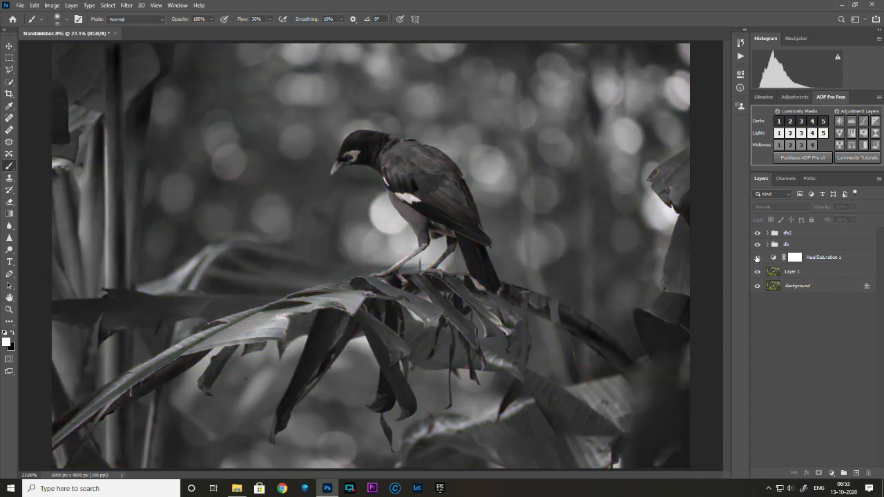
{"action": "left_click", "coordinate": [757, 258]}
{"action": "left_click", "coordinate": [757, 257]}
{"action": "left_click", "coordinate": [758, 258]}
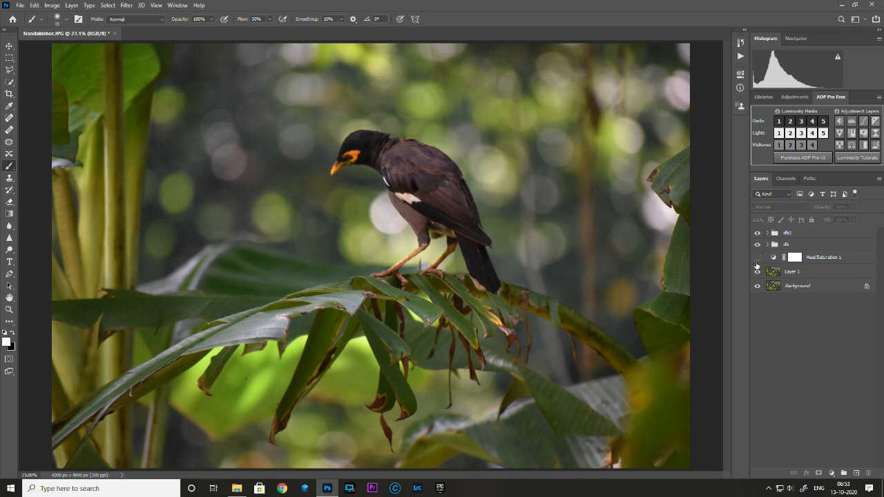
{"action": "left_click", "coordinate": [757, 258]}
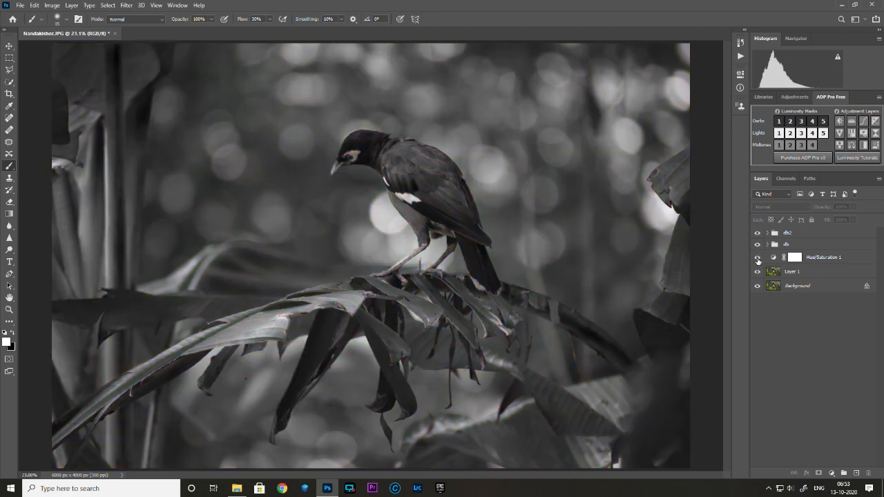
{"action": "left_click", "coordinate": [757, 258]}
{"action": "left_click", "coordinate": [758, 258]}
{"action": "left_click", "coordinate": [759, 258]}
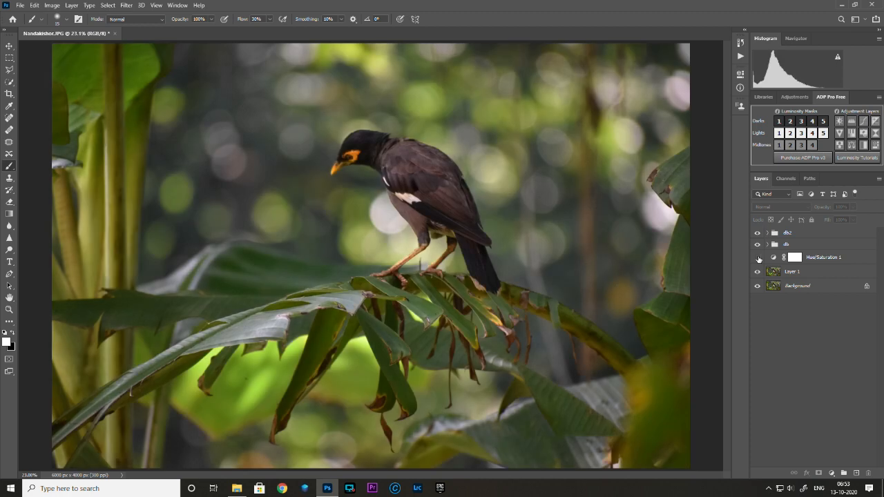
{"action": "left_click", "coordinate": [757, 258]}
{"action": "left_click", "coordinate": [757, 258]}
{"action": "left_click", "coordinate": [757, 258]}
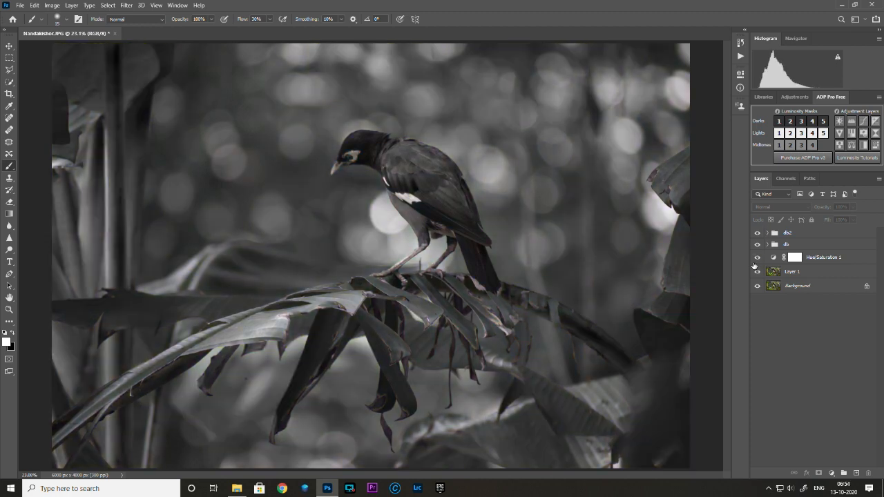
Delete the Hue/Saturation 1 layer and compare the full edit with the original Background layer.
{"action": "left_click", "coordinate": [779, 261]}
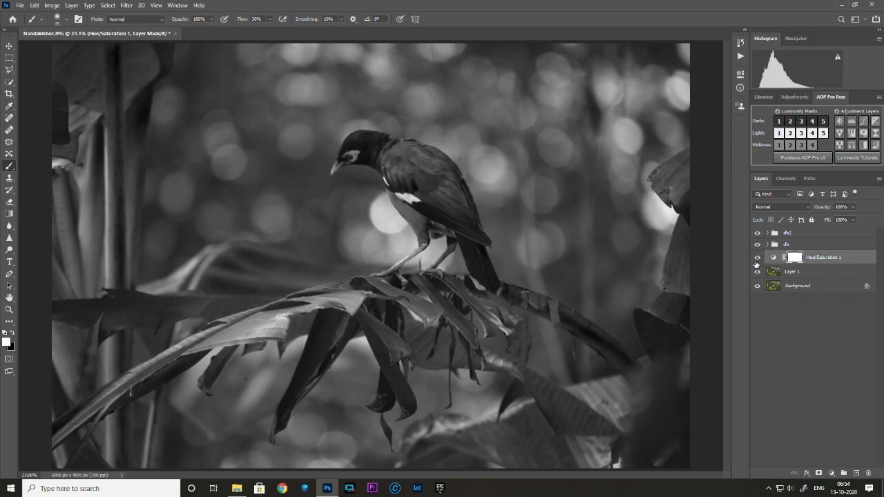
{"action": "key", "text": "Delete"}
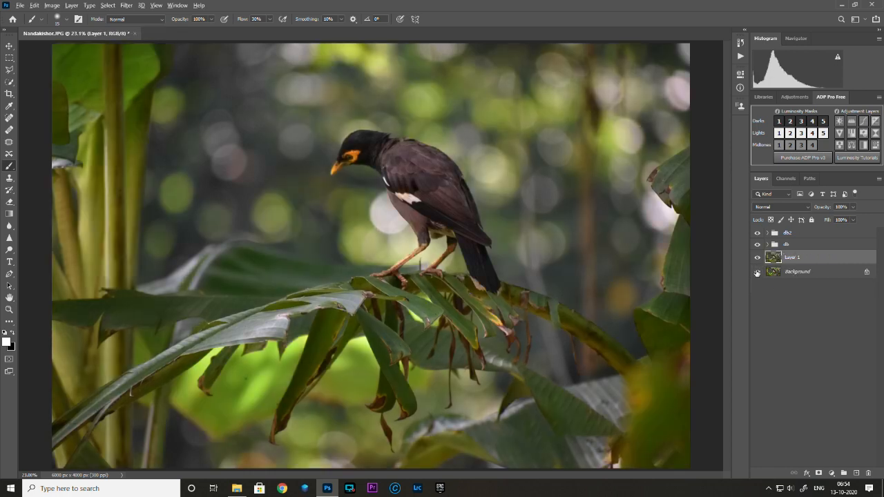
{"action": "left_click", "coordinate": [757, 272], "text": "alt"}
{"action": "left_click", "coordinate": [756, 273], "text": "alt"}
{"action": "left_click", "coordinate": [757, 272], "text": "alt"}
{"action": "left_click", "coordinate": [757, 272], "text": "alt"}
Flatten the db2 and db groups and Layer 1 into a single Background layer.
{"action": "right_click", "coordinate": [817, 247]}
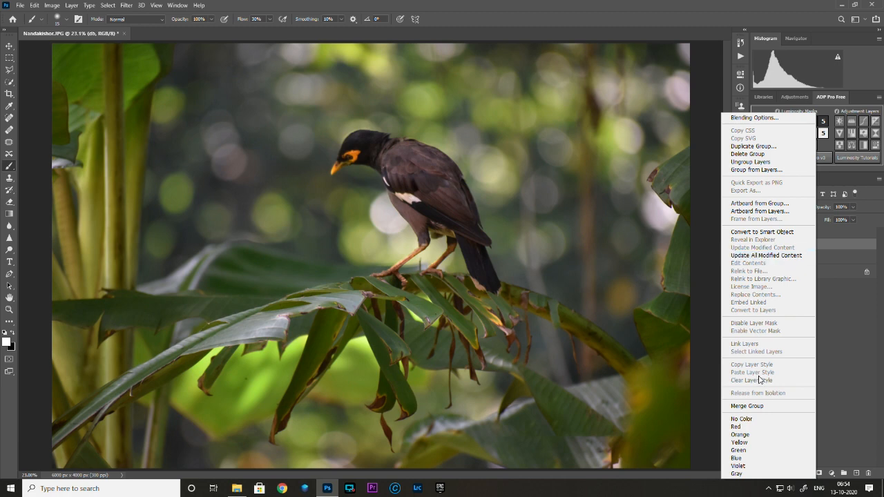
{"action": "left_click", "coordinate": [849, 309]}
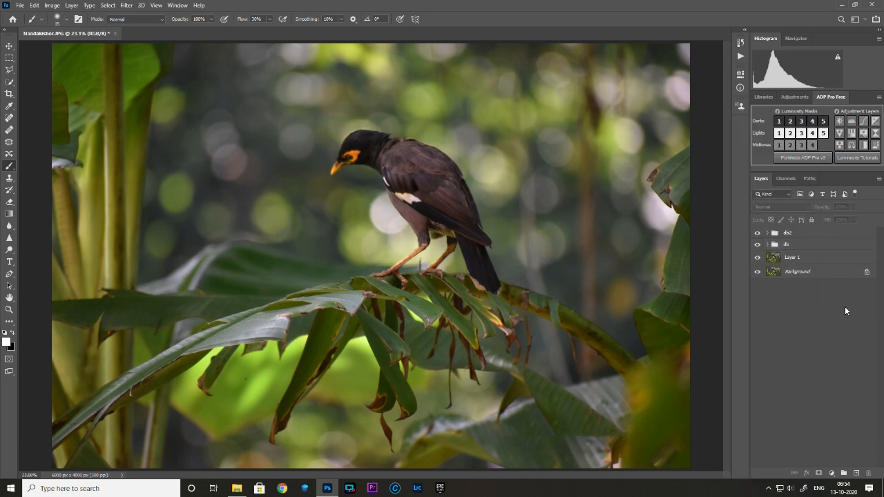
{"action": "left_click", "coordinate": [812, 270]}
{"action": "left_click", "coordinate": [808, 259]}
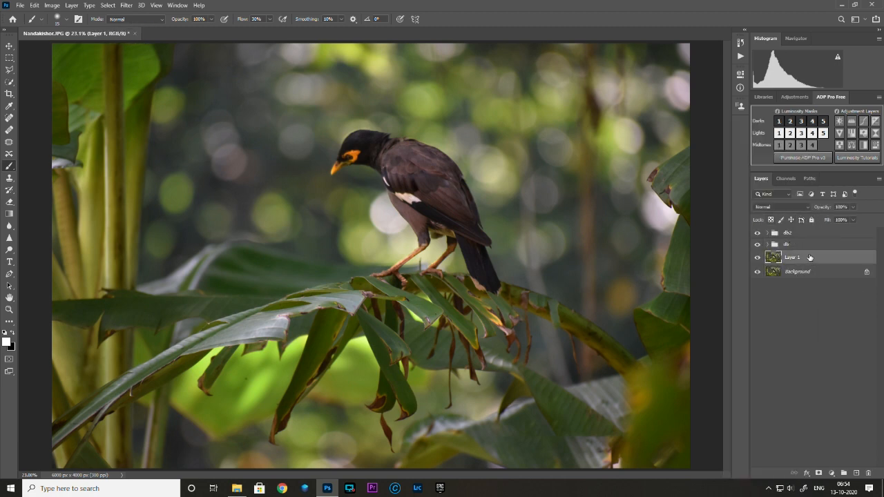
{"action": "right_click", "coordinate": [815, 258]}
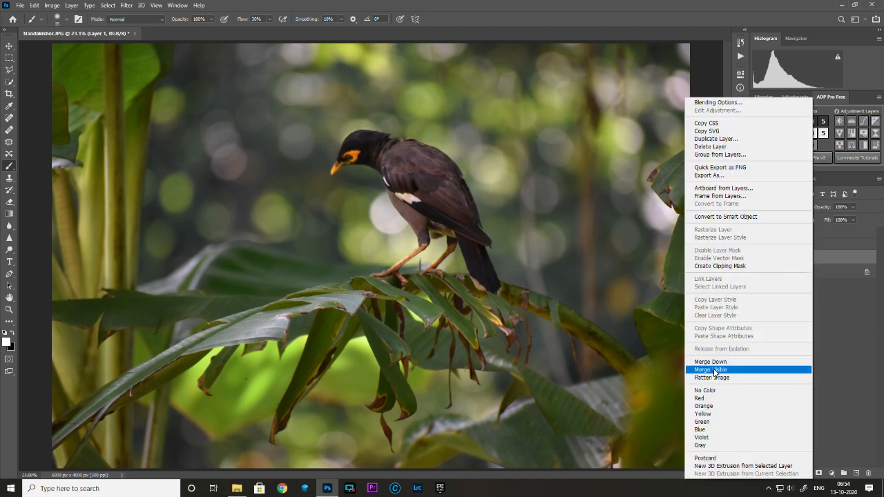
{"action": "left_click", "coordinate": [763, 366]}
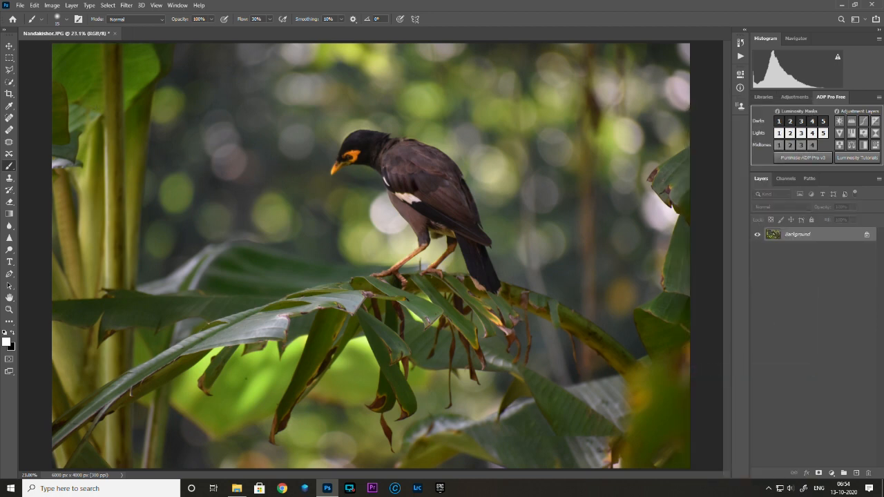
Save the flattened photo as a new JPEG on the Desktop, adding 2 to the file name, with quality 10 and Baseline ("Standard") format.
{"action": "left_click", "coordinate": [20, 5]}
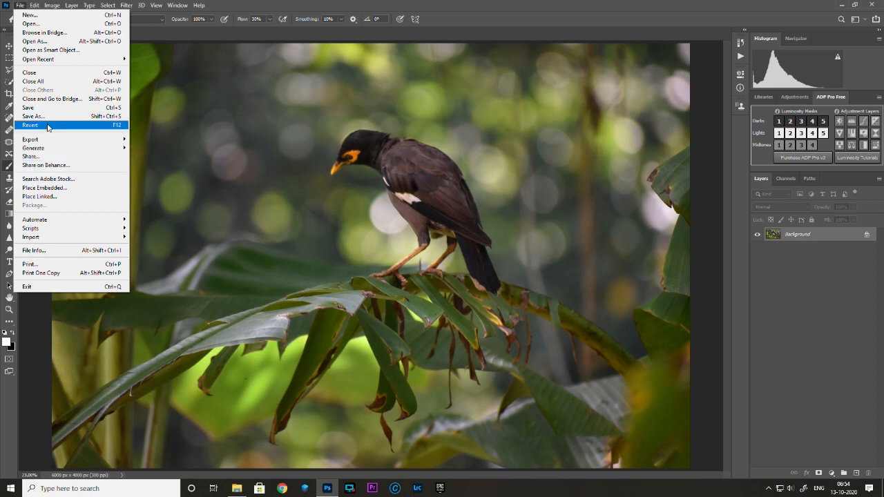
{"action": "left_click", "coordinate": [55, 115]}
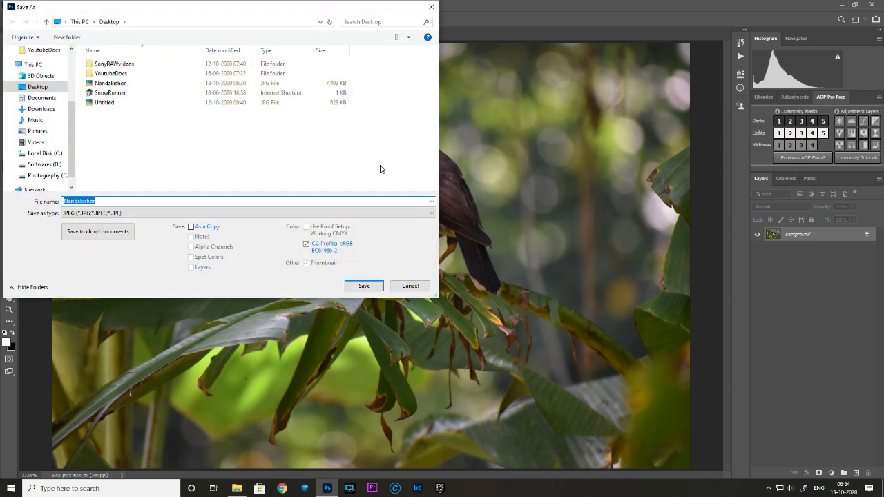
{"action": "left_click", "coordinate": [106, 201]}
{"action": "left_click", "coordinate": [364, 286]}
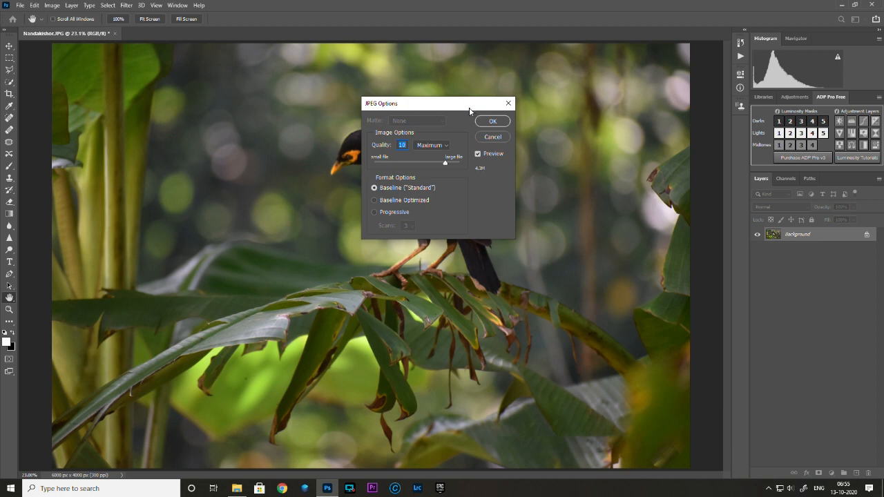
{"action": "left_click", "coordinate": [491, 123]}
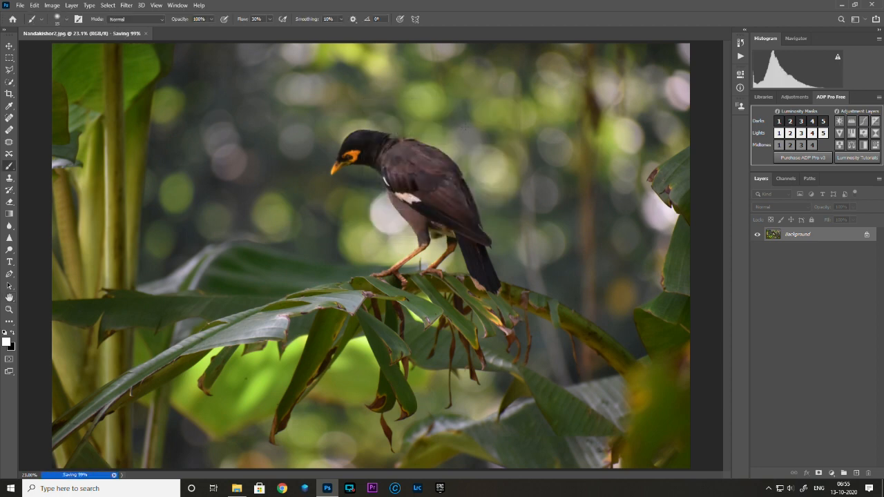